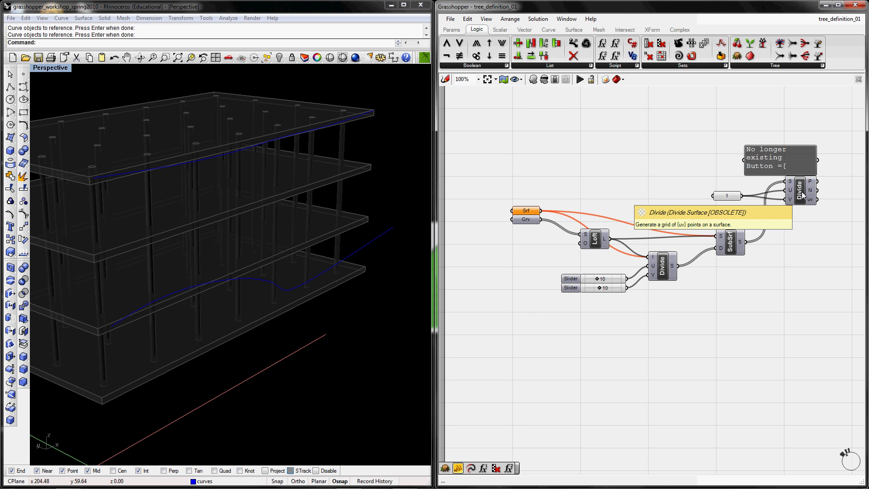
Step: Pan the canvas to reposition the lofted surface, sliders, SubSrf and obsolete Divide Surface chain
{"action": "right_click_drag", "start_coordinate": [800, 192], "coordinate": [755, 207]}
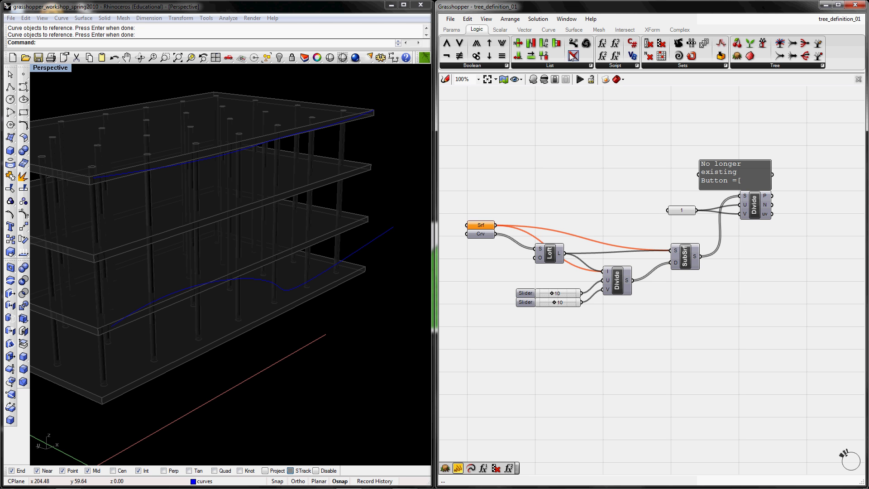
Step: Drag a Divide Surface (SDivide) component from Surface > Util onto the canvas
{"action": "left_click", "coordinate": [576, 31]}
{"action": "left_click", "coordinate": [752, 66]}
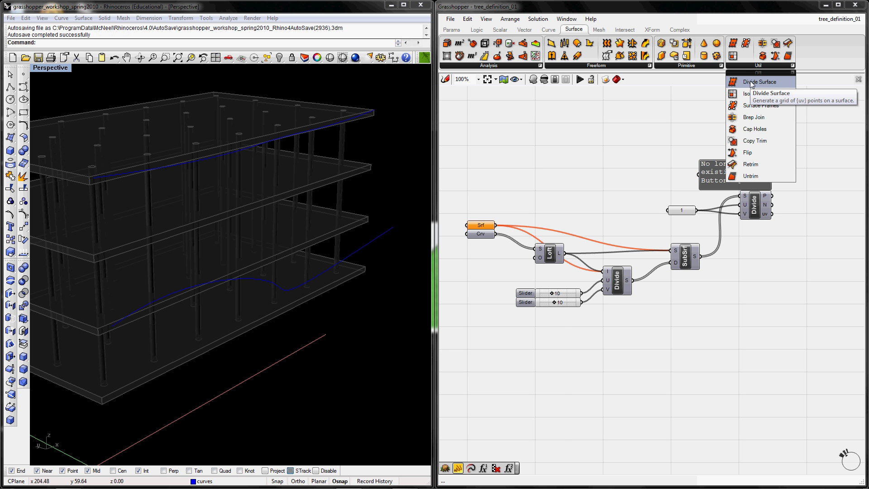
{"action": "left_click_drag", "start_coordinate": [752, 85], "coordinate": [754, 281]}
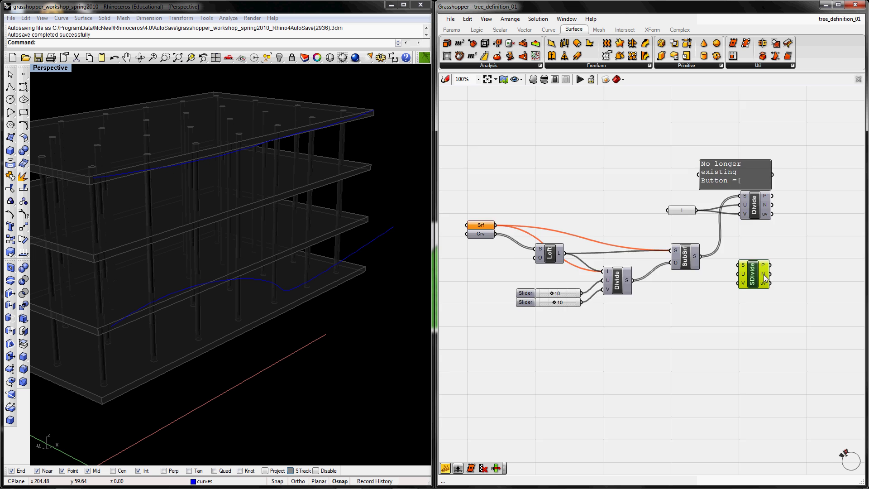
{"action": "scroll", "coordinate": [764, 273], "scroll_direction": "up", "scroll_amount": 5}
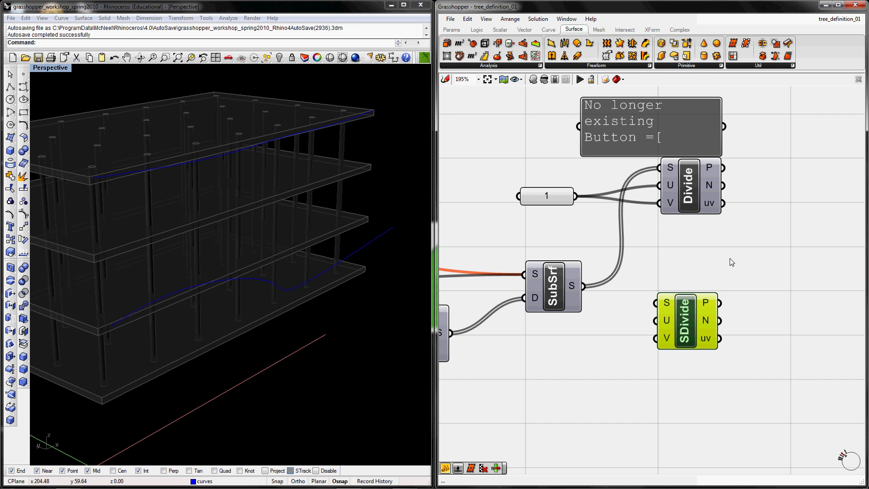
{"action": "right_click_drag", "start_coordinate": [732, 262], "coordinate": [723, 286]}
Step: Position SDivide just below the old Divide and check the old Divide's wiring
{"action": "left_click", "coordinate": [684, 352]}
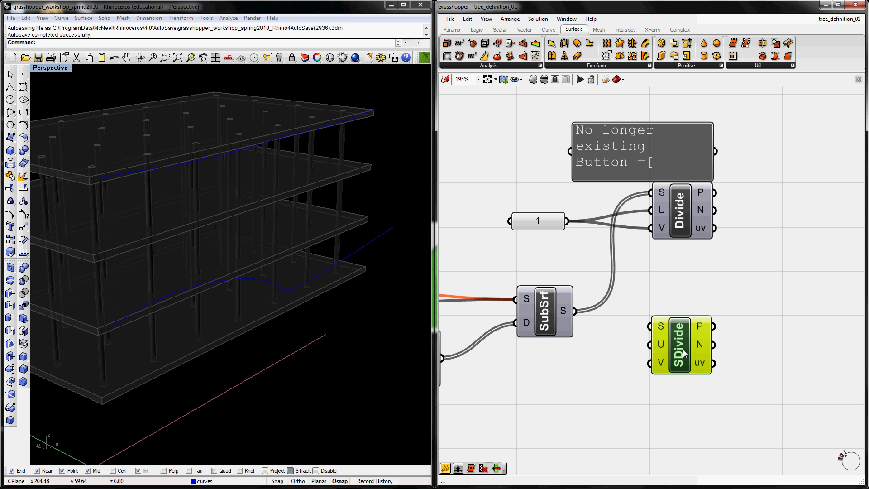
{"action": "left_click_drag", "start_coordinate": [684, 350], "coordinate": [687, 350]}
{"action": "left_click", "coordinate": [737, 331]}
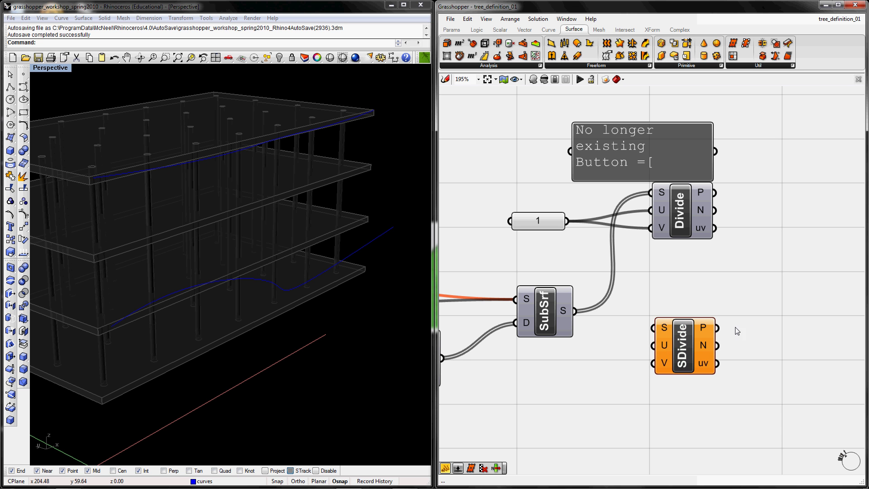
{"action": "left_click", "coordinate": [689, 218]}
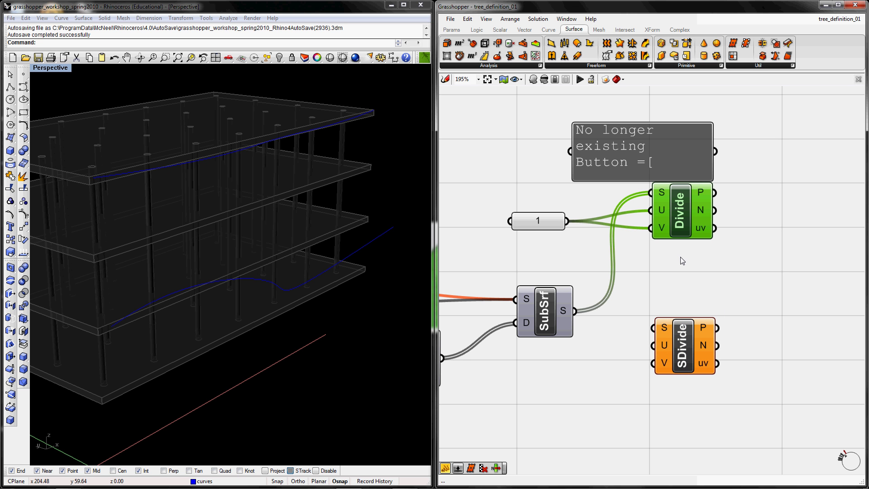
{"action": "left_click", "coordinate": [579, 264]}
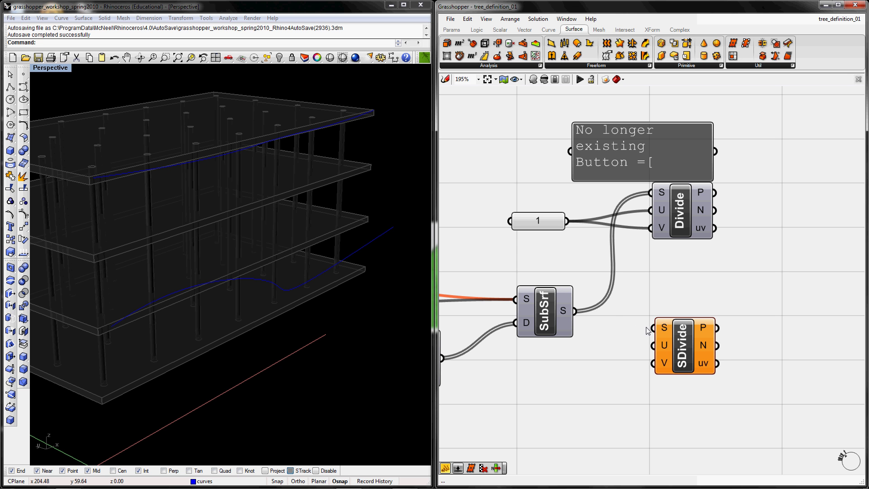
Step: Wire SubSrf's surface into SDivide's S, and the value 1 into its U and V
{"action": "left_click_drag", "start_coordinate": [575, 311], "coordinate": [567, 221]}
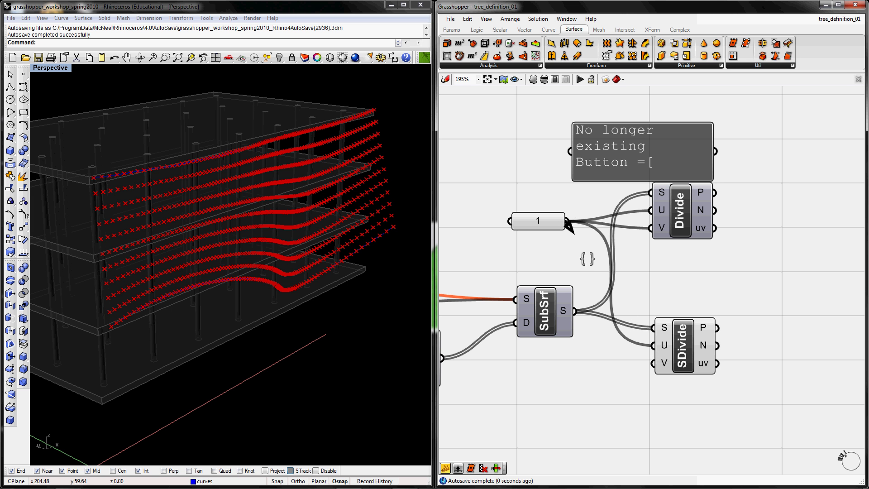
{"action": "left_click_drag", "start_coordinate": [653, 363], "coordinate": [567, 221]}
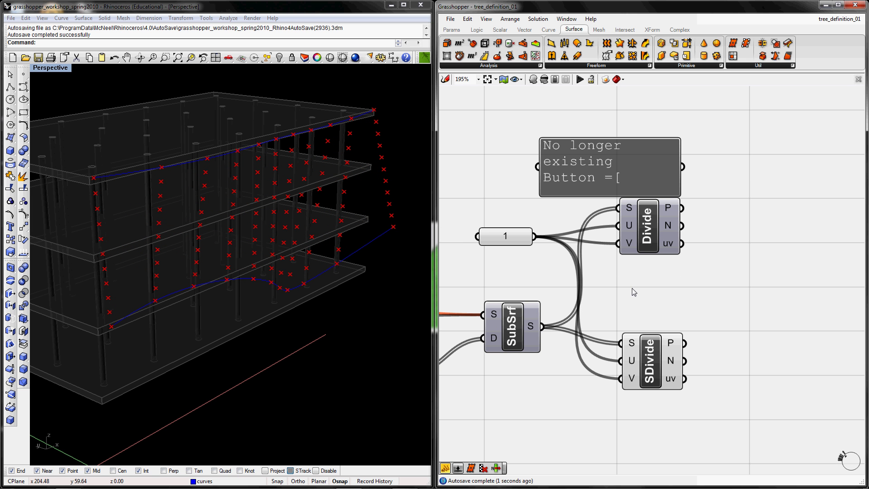
{"action": "left_click", "coordinate": [649, 232]}
{"action": "left_click", "coordinate": [678, 311]}
Step: Maximize Grasshopper and pan to make room right of Divide and SDivide
{"action": "right_click_drag", "start_coordinate": [736, 264], "coordinate": [713, 279]}
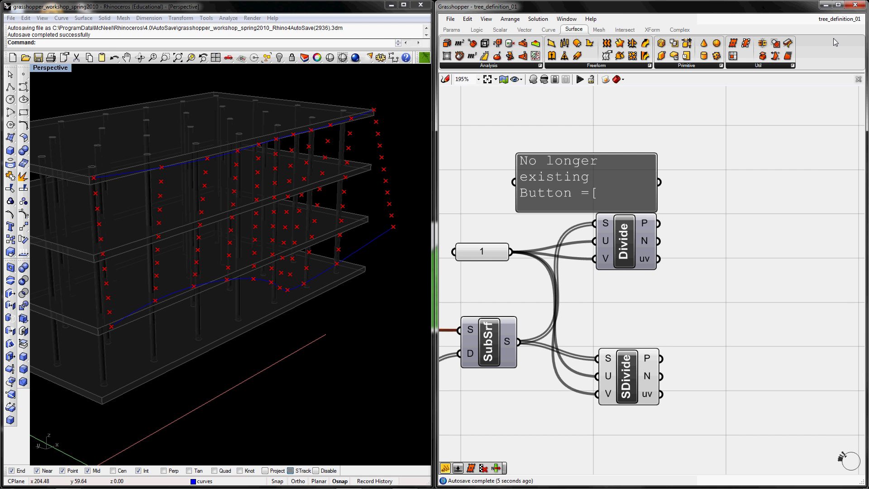
{"action": "left_click", "coordinate": [839, 5]}
{"action": "right_click_drag", "start_coordinate": [311, 254], "coordinate": [591, 268]}
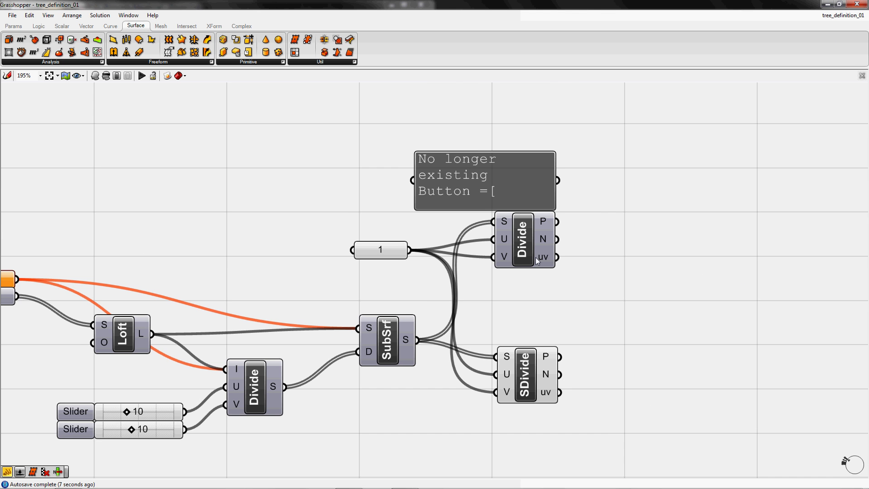
{"action": "right_click_drag", "start_coordinate": [536, 258], "coordinate": [444, 252]}
{"action": "right_click_drag", "start_coordinate": [555, 218], "coordinate": [735, 204]}
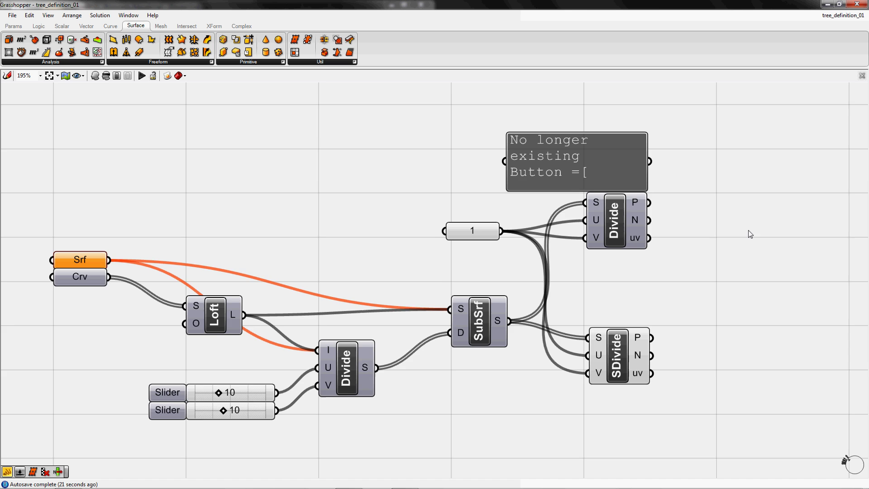
{"action": "right_click_drag", "start_coordinate": [747, 235], "coordinate": [567, 240]}
{"action": "right_click_drag", "start_coordinate": [640, 218], "coordinate": [532, 250]}
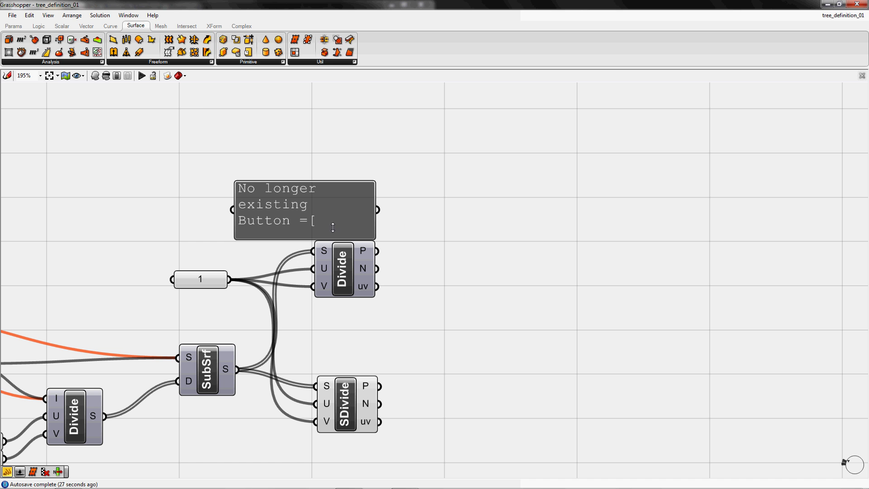
Step: Add a Param Viewer from Params > Special and paste a duplicate to its right
{"action": "left_click", "coordinate": [13, 26]}
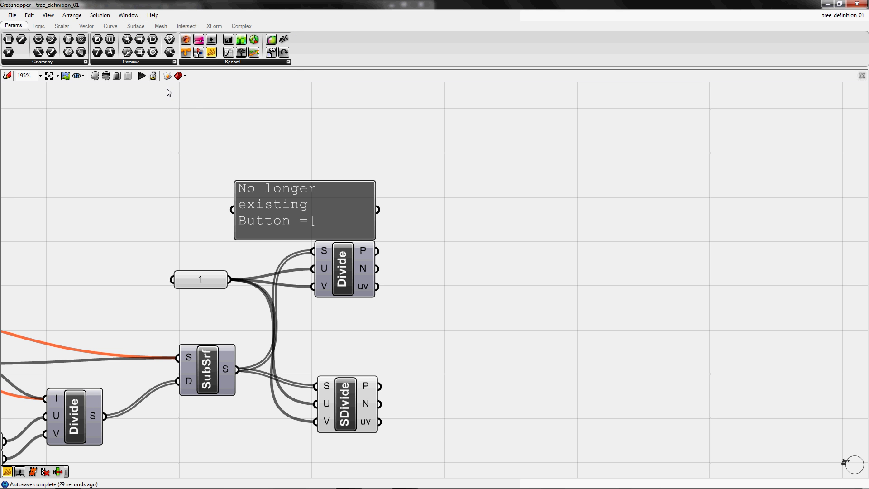
{"action": "left_click", "coordinate": [239, 62]}
{"action": "left_click", "coordinate": [263, 78]}
{"action": "left_click", "coordinate": [522, 208]}
{"action": "left_click", "coordinate": [523, 209]}
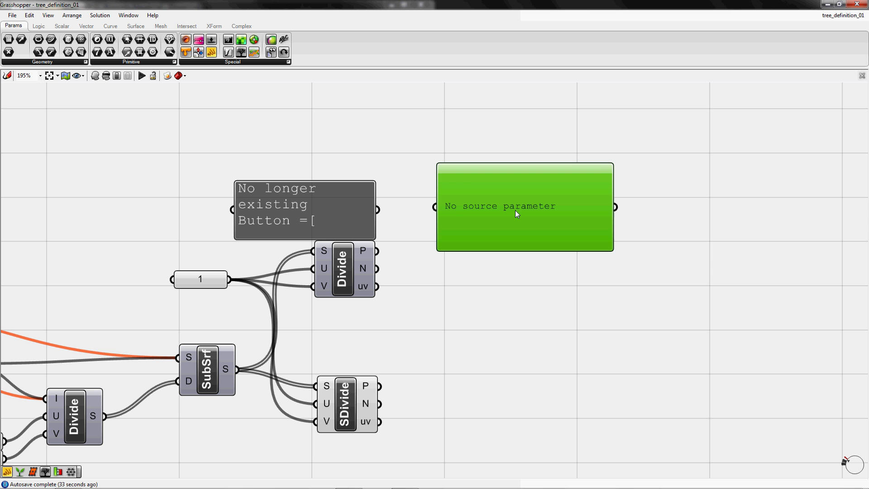
{"action": "key", "text": "ctrl+c"}
{"action": "key", "text": "ctrl+v"}
{"action": "left_click_drag", "start_coordinate": [515, 210], "coordinate": [756, 202]}
{"action": "left_click", "coordinate": [525, 297]}
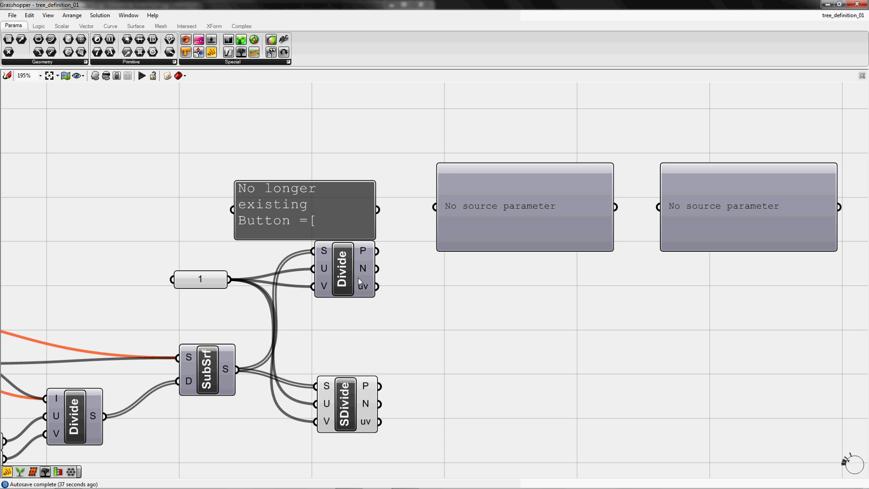
Step: Wire Divide P and SDivide P into the two viewers, showing 100 vs 200 paths
{"action": "left_click_drag", "start_coordinate": [435, 207], "coordinate": [377, 250]}
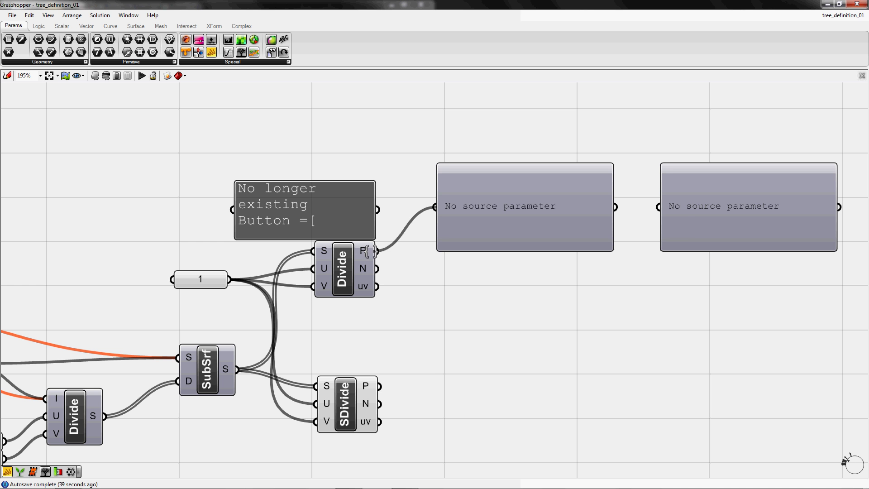
{"action": "left_click_drag", "start_coordinate": [380, 386], "coordinate": [659, 207]}
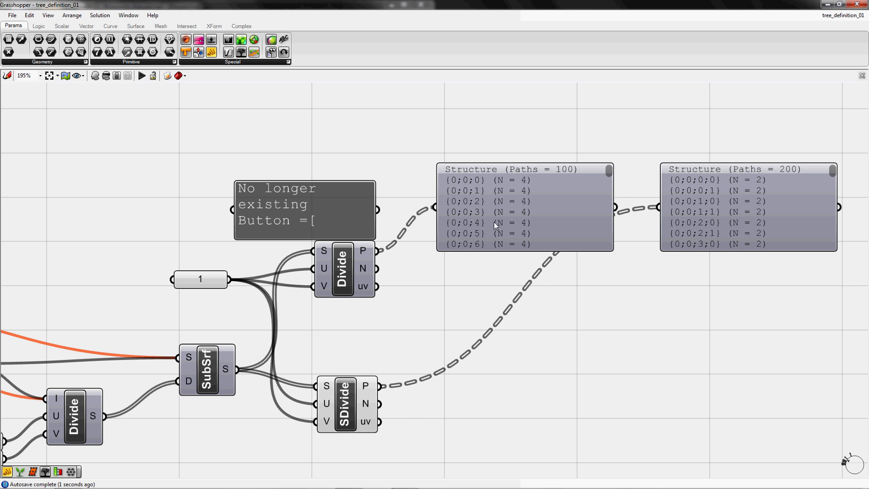
{"action": "left_click", "coordinate": [340, 271]}
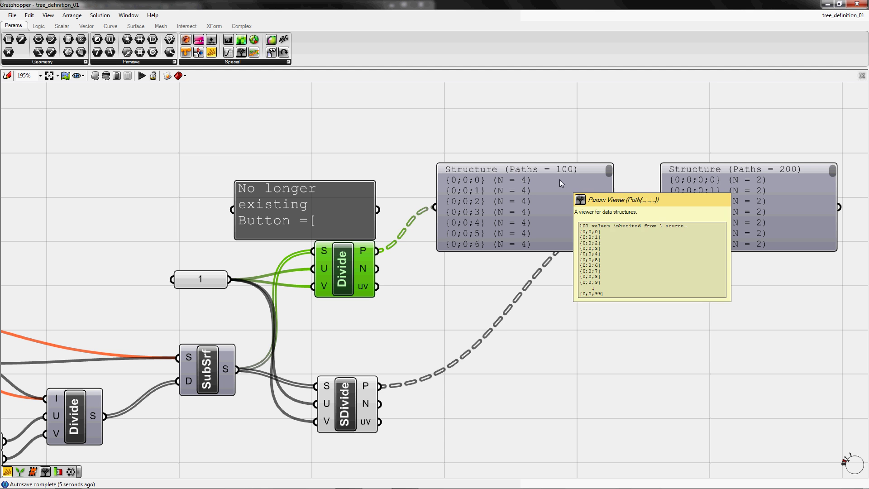
{"action": "mouse_move", "coordinate": [523, 185]}
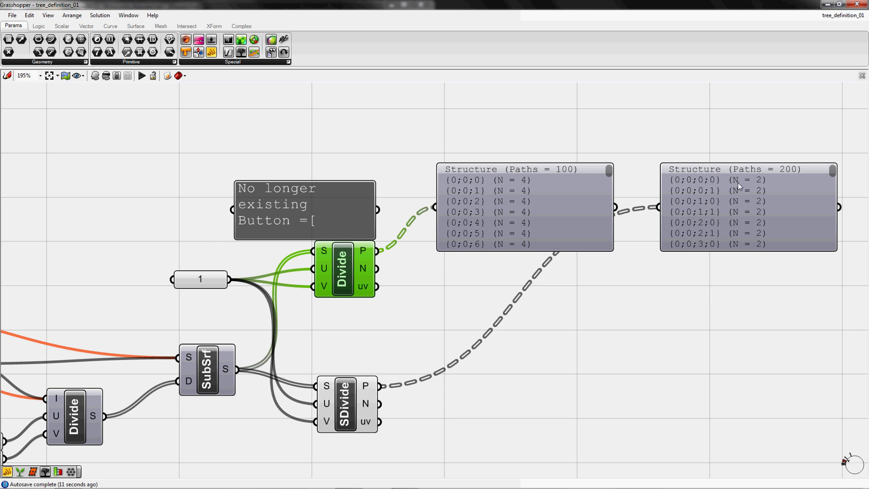
{"action": "mouse_move", "coordinate": [738, 183]}
Step: Add panels below the viewers listing Divide's and SDivide's point coordinates
{"action": "left_click_drag", "start_coordinate": [212, 54], "coordinate": [753, 320]}
{"action": "left_click_drag", "start_coordinate": [444, 332], "coordinate": [380, 252]}
{"action": "left_click_drag", "start_coordinate": [509, 357], "coordinate": [664, 324]}
Step: Widen and lengthen both coordinate panels so more branches show without wrapping
{"action": "left_click_drag", "start_coordinate": [589, 359], "coordinate": [626, 359]}
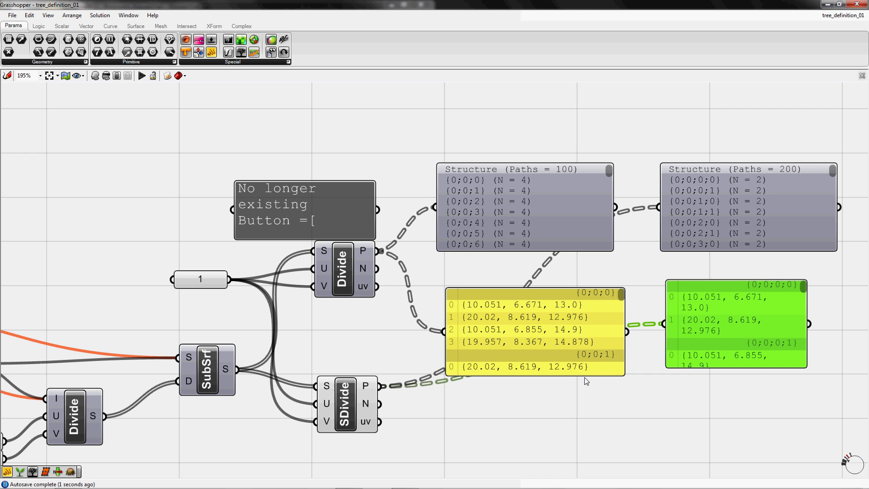
{"action": "left_click_drag", "start_coordinate": [583, 376], "coordinate": [583, 475]}
{"action": "right_click_drag", "start_coordinate": [803, 317], "coordinate": [729, 269]}
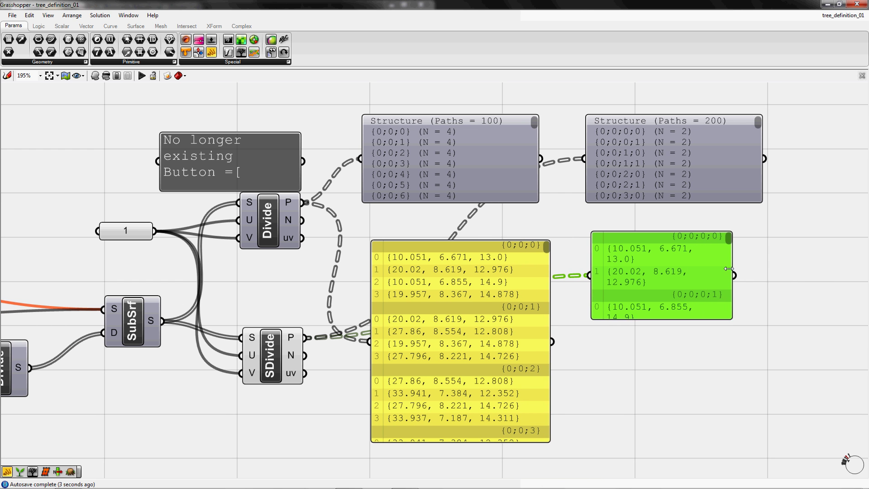
{"action": "left_click_drag", "start_coordinate": [733, 267], "coordinate": [779, 268]}
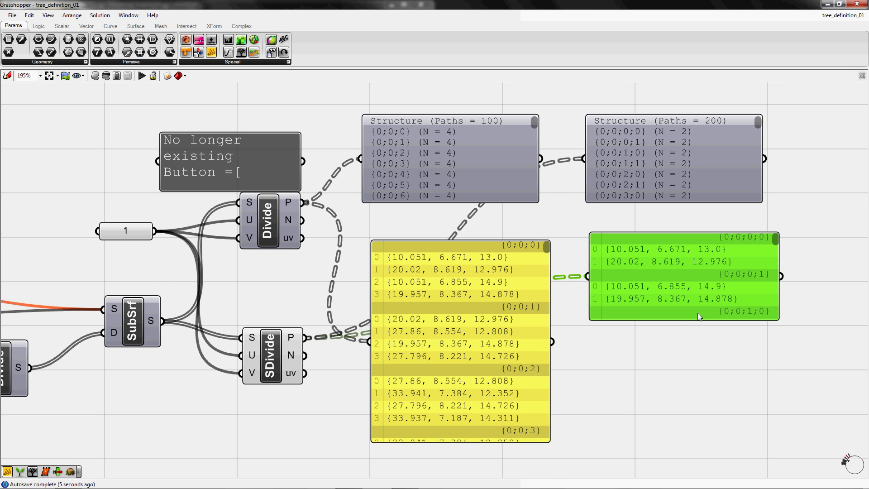
{"action": "left_click_drag", "start_coordinate": [692, 320], "coordinate": [670, 464]}
{"action": "right_click_drag", "start_coordinate": [778, 251], "coordinate": [745, 274]}
{"action": "left_click", "coordinate": [811, 242]}
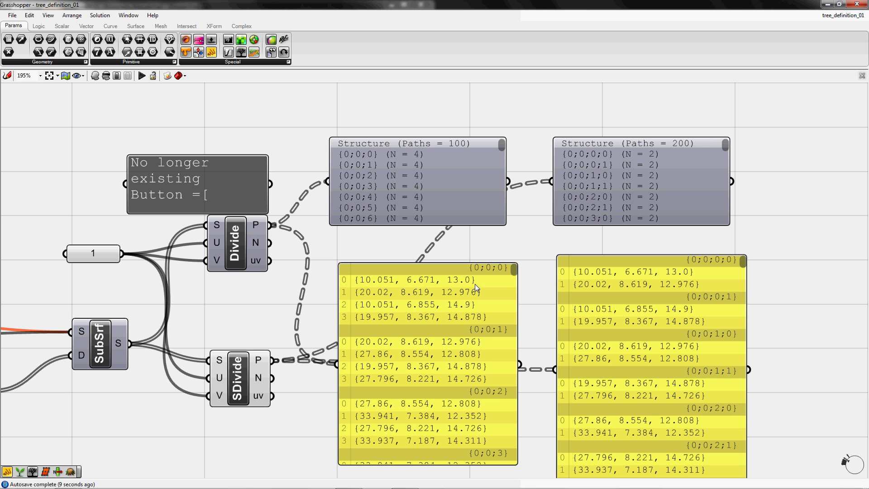
{"action": "left_click_drag", "start_coordinate": [513, 271], "coordinate": [518, 472]}
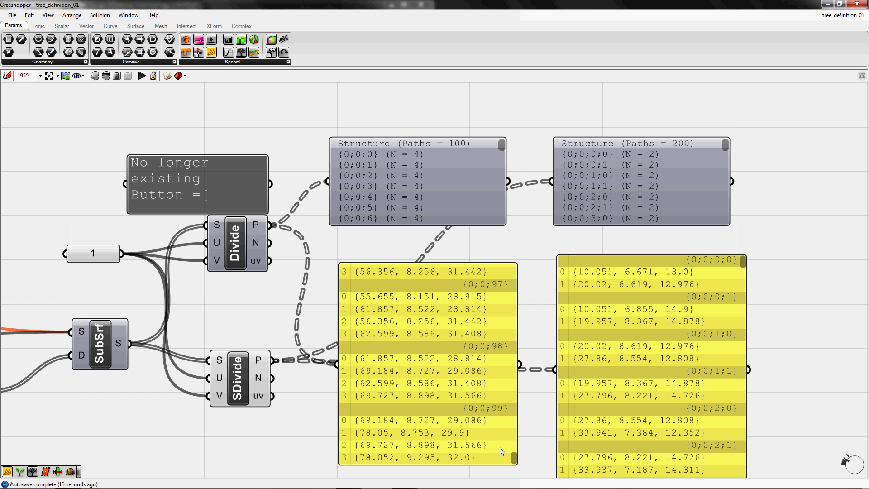
{"action": "left_click_drag", "start_coordinate": [515, 457], "coordinate": [515, 264]}
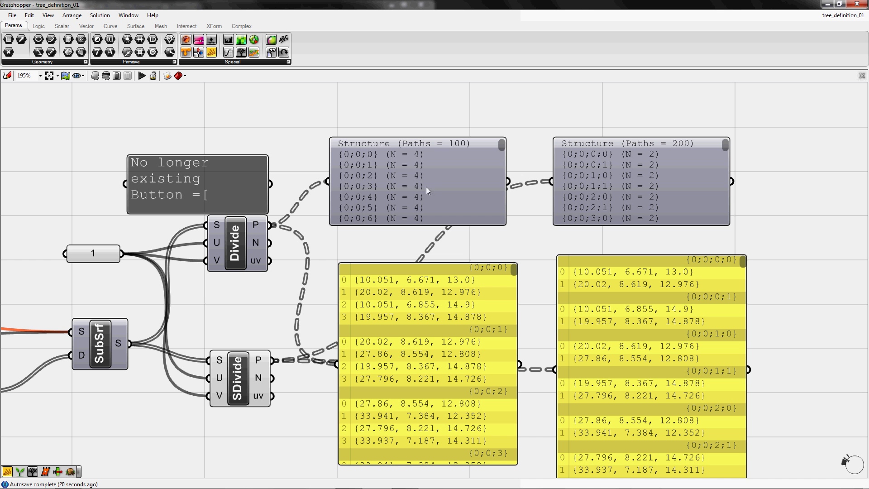
Step: Switch both structure viewers to graphical tree display and enlarge them to similar sizes
{"action": "double_click", "coordinate": [444, 167]}
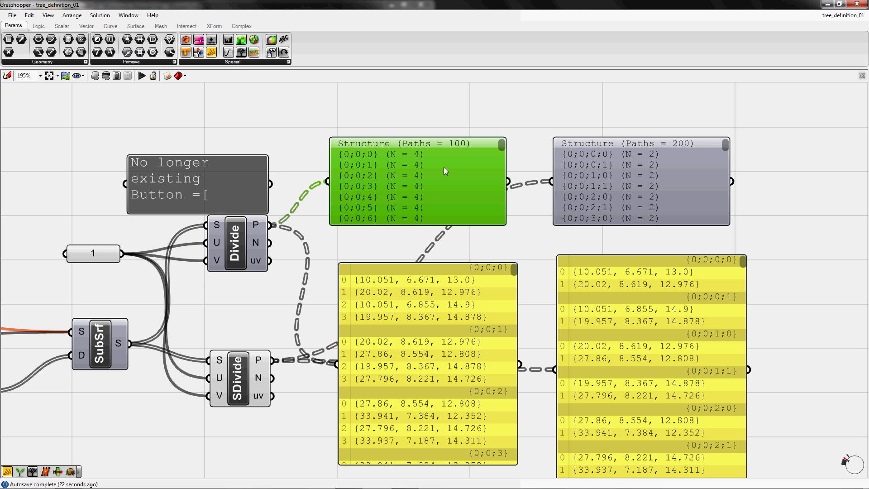
{"action": "double_click", "coordinate": [641, 185]}
{"action": "right_click_drag", "start_coordinate": [447, 90], "coordinate": [435, 188]}
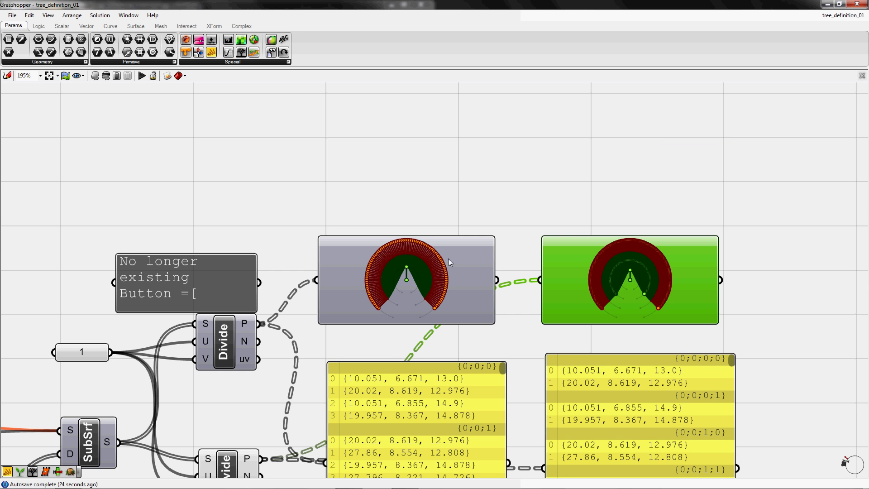
{"action": "left_click_drag", "start_coordinate": [435, 189], "coordinate": [435, 159]}
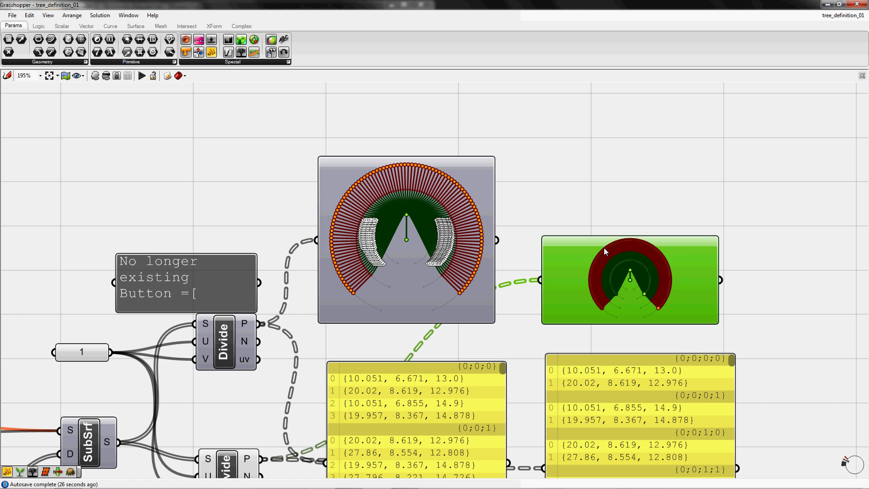
{"action": "left_click_drag", "start_coordinate": [610, 198], "coordinate": [610, 154]}
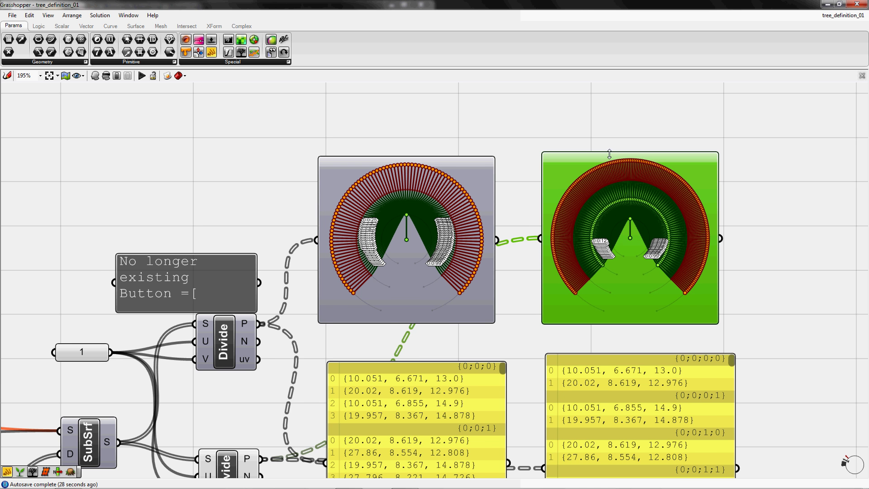
{"action": "right_click_drag", "start_coordinate": [394, 367], "coordinate": [409, 323]}
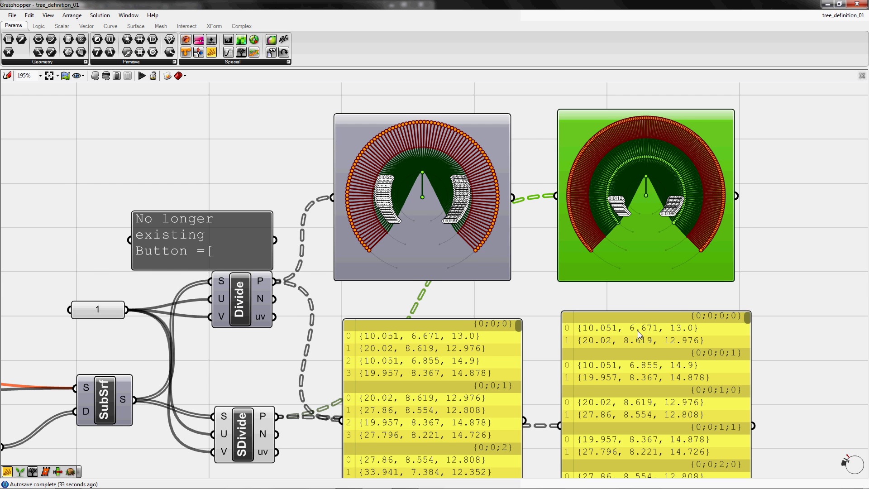
{"action": "right_click_drag", "start_coordinate": [705, 247], "coordinate": [621, 231]}
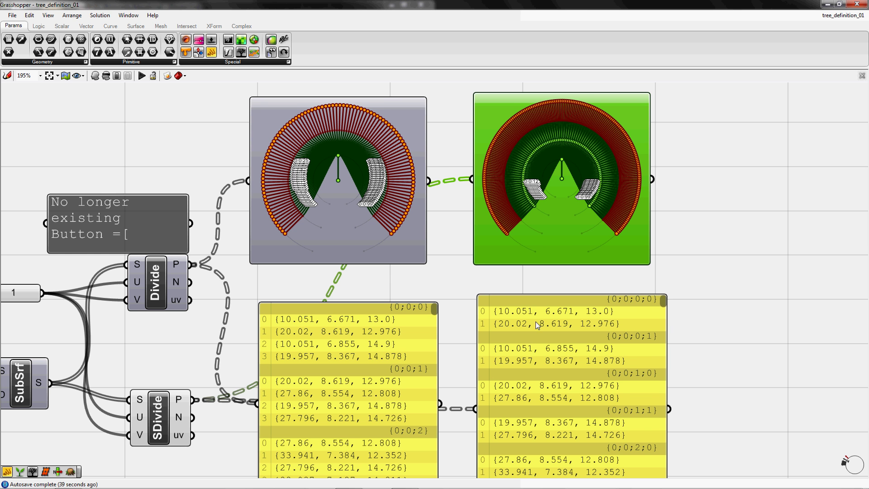
{"action": "right_click_drag", "start_coordinate": [365, 360], "coordinate": [412, 341]}
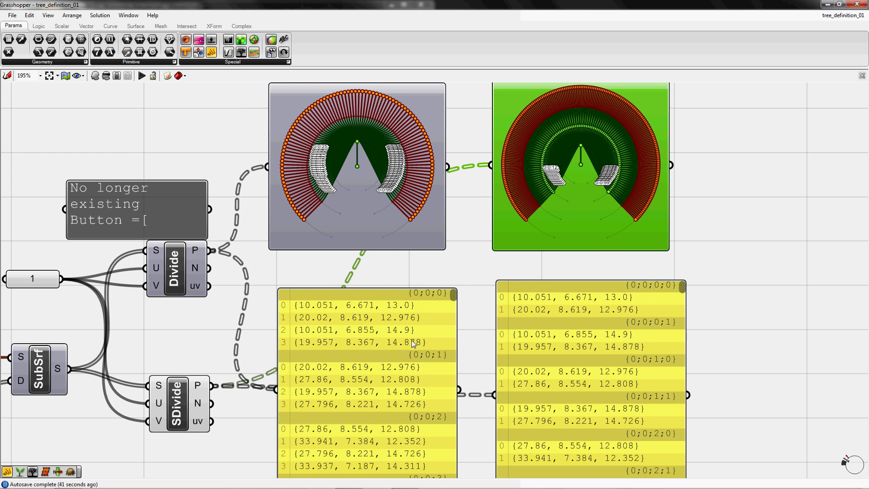
Step: Lengthen the left data panel to show {0;0;3} and adjust the right panel's size
{"action": "scroll", "coordinate": [412, 340], "scroll_direction": "down", "scroll_amount": 2}
{"action": "right_click_drag", "start_coordinate": [478, 327], "coordinate": [480, 320]}
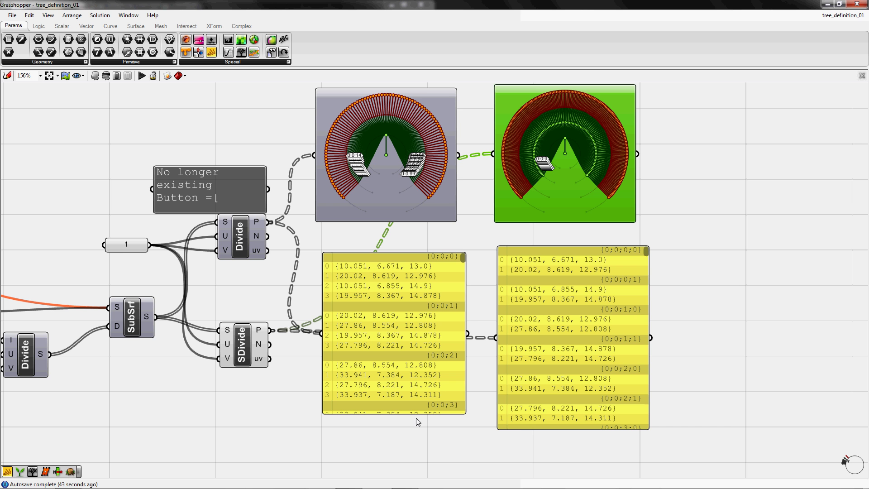
{"action": "left_click_drag", "start_coordinate": [418, 413], "coordinate": [415, 444]}
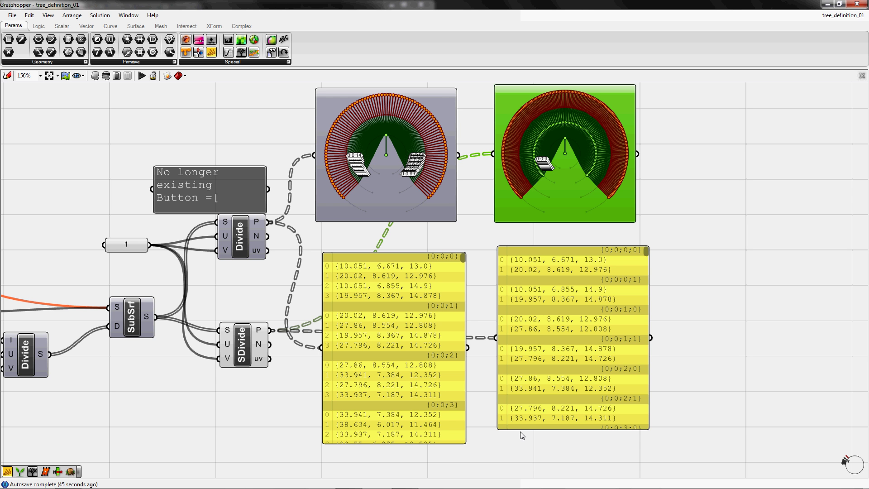
{"action": "left_click_drag", "start_coordinate": [521, 429], "coordinate": [521, 443]}
{"action": "left_click_drag", "start_coordinate": [556, 345], "coordinate": [553, 349]}
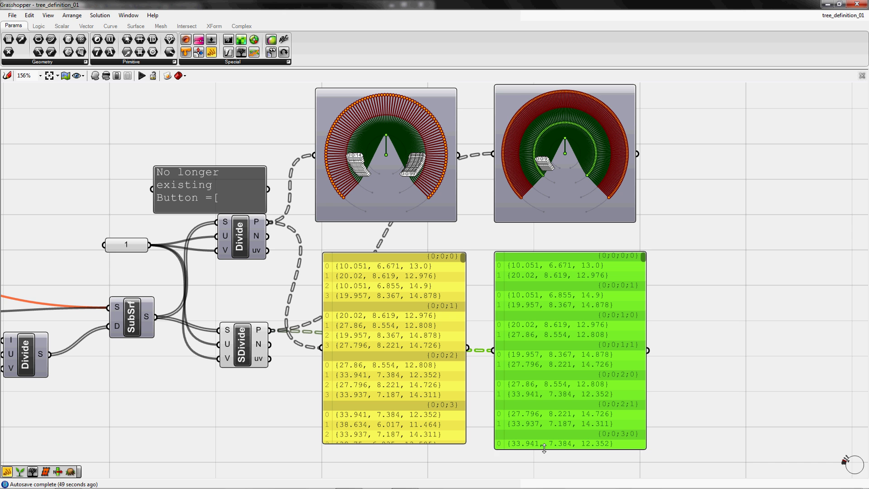
{"action": "left_click_drag", "start_coordinate": [544, 448], "coordinate": [545, 441]}
{"action": "left_click", "coordinate": [483, 366]}
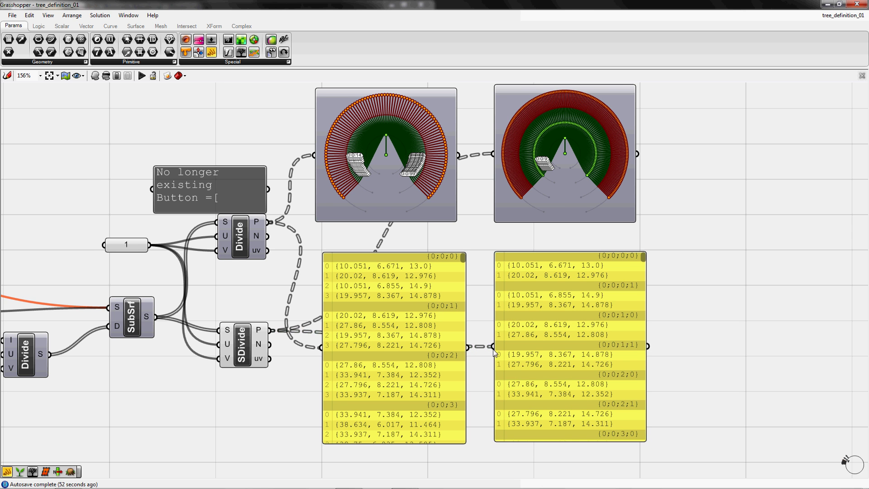
Step: Bring SubSrf and the number 1 into view and select the 1
{"action": "scroll", "coordinate": [379, 341], "scroll_direction": "up", "scroll_amount": 2}
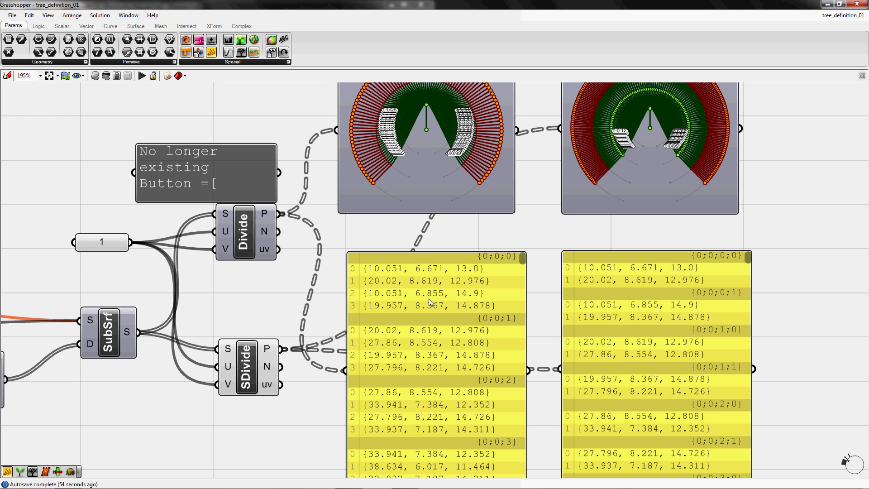
{"action": "scroll", "coordinate": [544, 344], "scroll_direction": "up", "scroll_amount": 2}
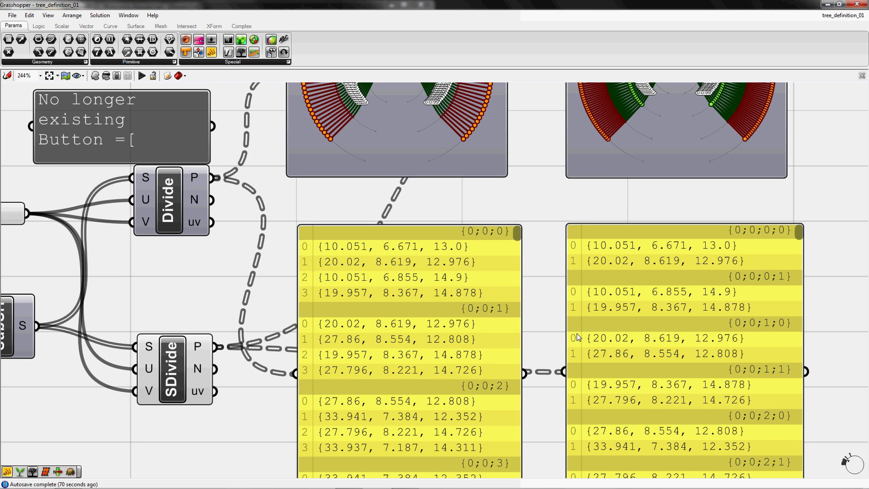
{"action": "scroll", "coordinate": [593, 394], "scroll_direction": "down", "scroll_amount": 2}
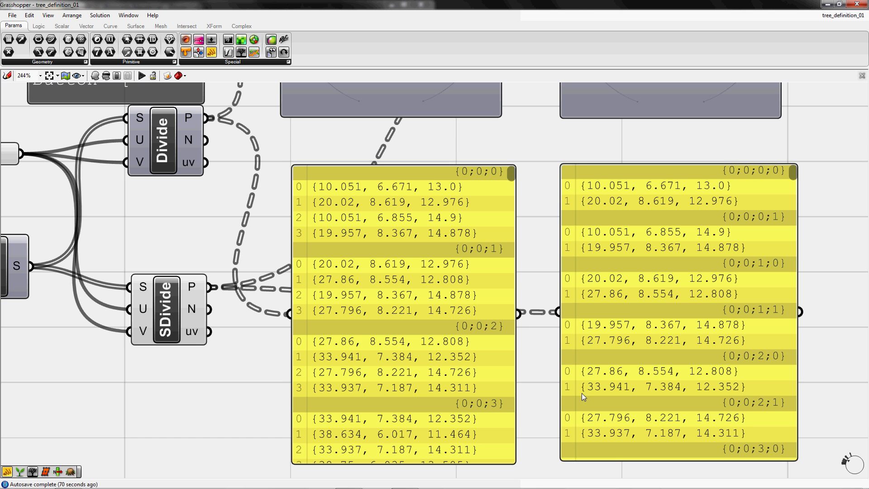
{"action": "right_click_drag", "start_coordinate": [449, 238], "coordinate": [562, 247]}
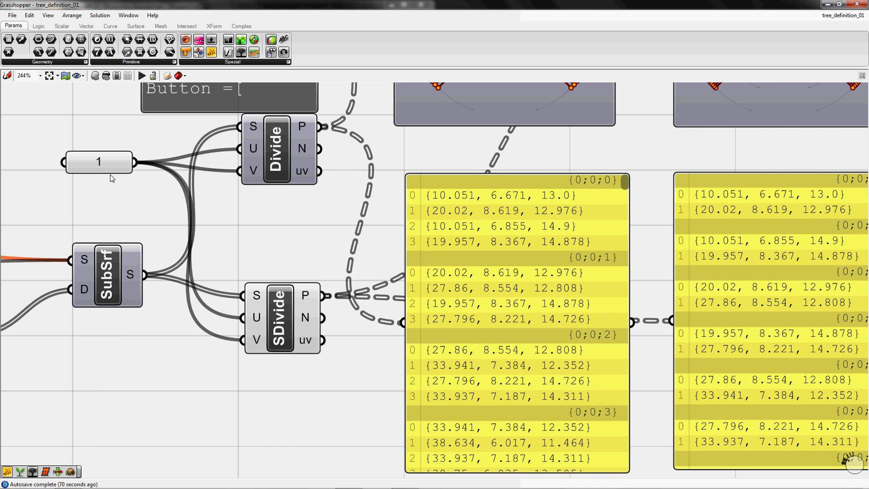
{"action": "left_click", "coordinate": [95, 165]}
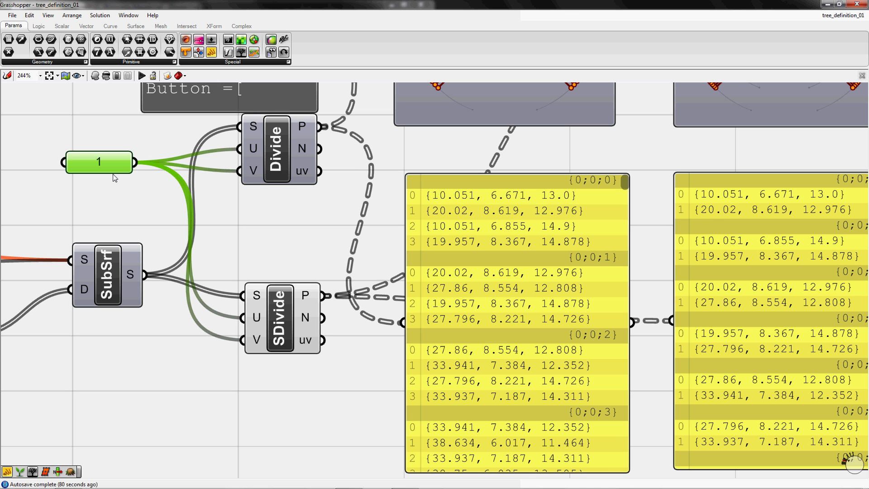
Step: Copy the number 1 below SDivide and set the copy's value to 3
{"action": "left_click_drag", "start_coordinate": [112, 172], "coordinate": [136, 361], "text": "alt"}
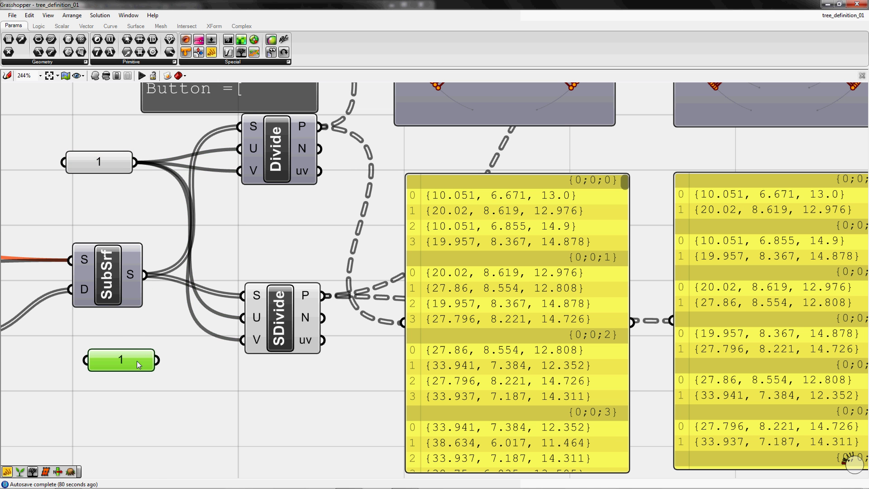
{"action": "right_click", "coordinate": [135, 361]}
{"action": "mouse_move", "coordinate": [240, 415]}
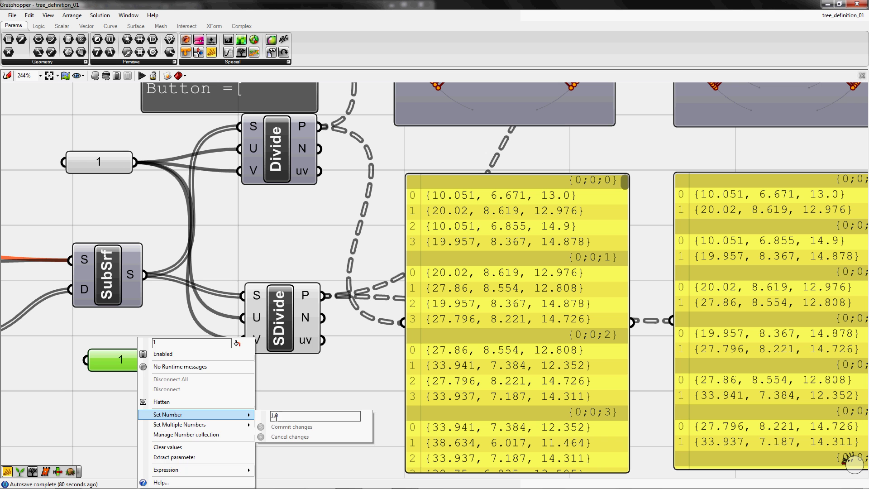
{"action": "left_click", "coordinate": [290, 427]}
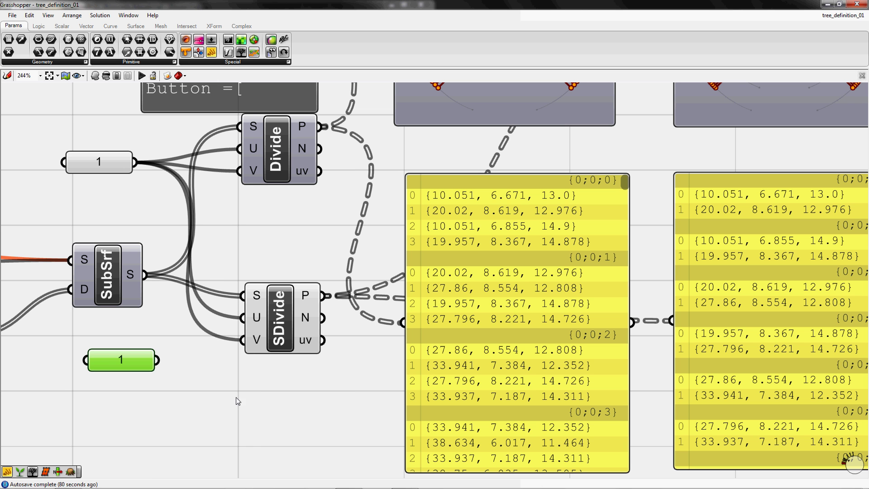
{"action": "right_click", "coordinate": [140, 360]}
{"action": "type", "text": "3"}
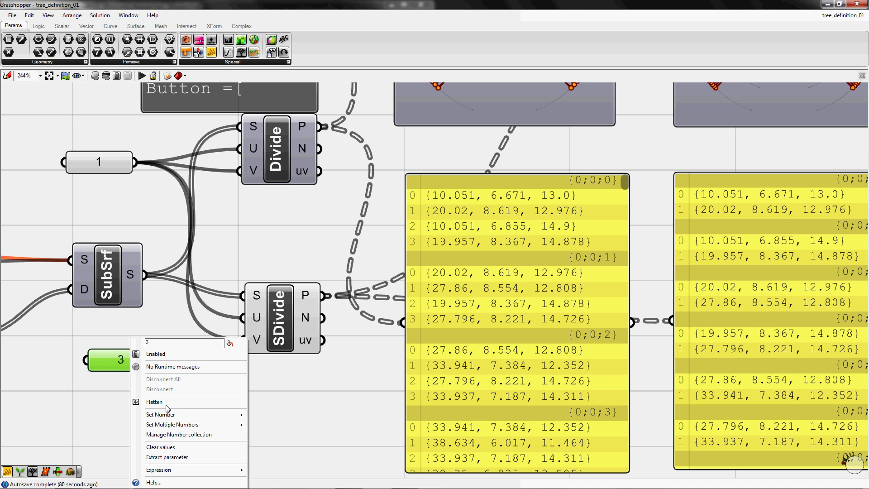
{"action": "mouse_move", "coordinate": [169, 417]}
{"action": "left_click", "coordinate": [69, 389]}
Step: Wire the 3 into SDivide's U and V, giving four points per branch
{"action": "left_click_drag", "start_coordinate": [157, 360], "coordinate": [243, 318]}
{"action": "left_click_drag", "start_coordinate": [206, 351], "coordinate": [243, 340]}
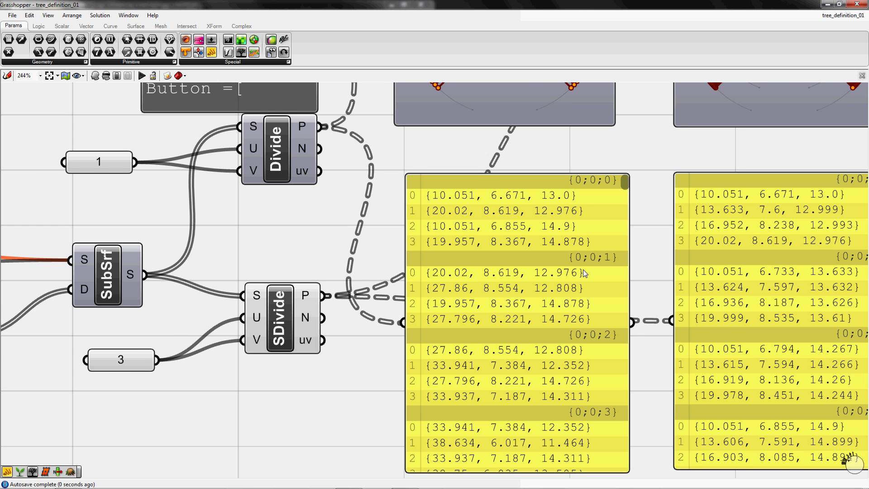
{"action": "right_click_drag", "start_coordinate": [584, 269], "coordinate": [503, 275]}
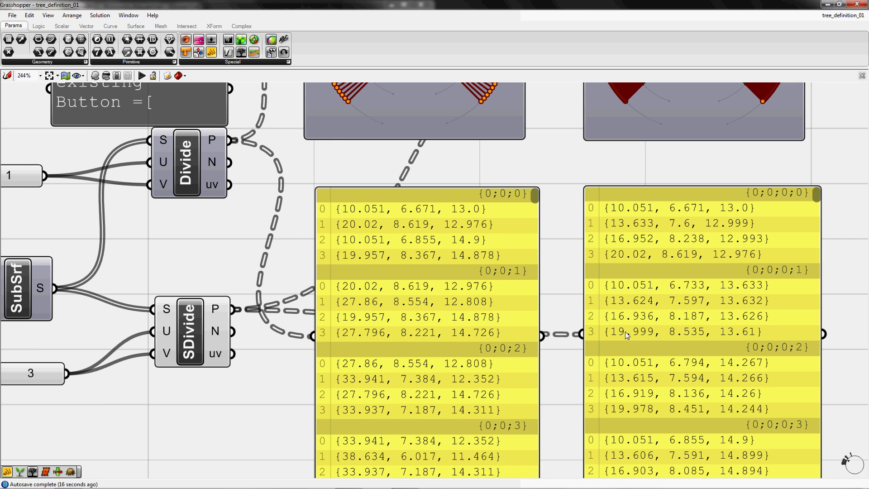
Step: Reconnect the number 1 to SDivide's U and V, leaving the 3 unconnected
{"action": "scroll", "coordinate": [415, 339], "scroll_direction": "down", "scroll_amount": 3}
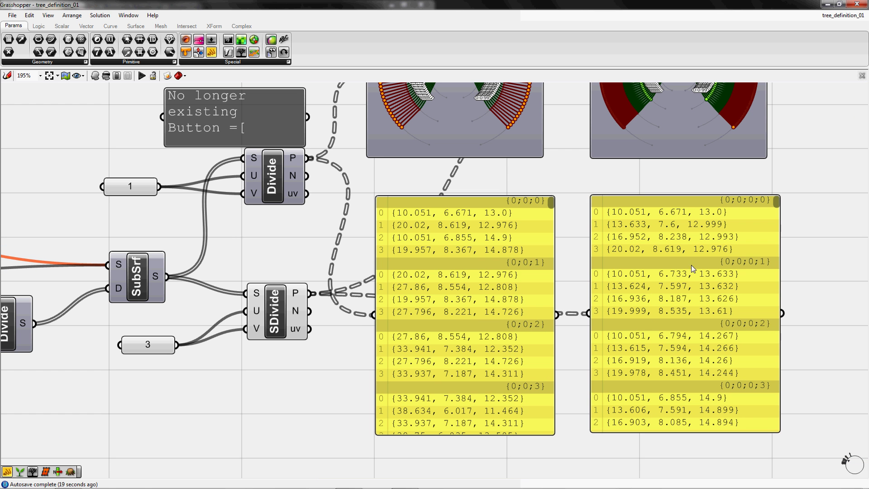
{"action": "left_click", "coordinate": [644, 336]}
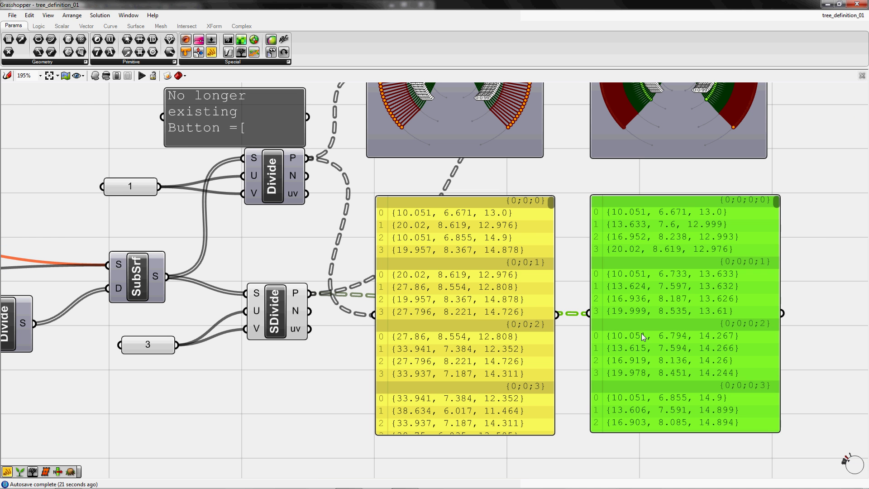
{"action": "right_click_drag", "start_coordinate": [224, 317], "coordinate": [307, 336]}
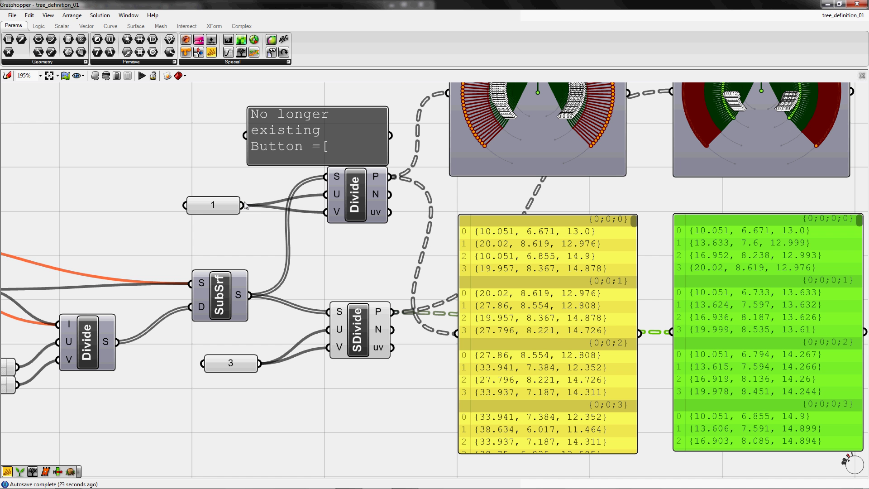
{"action": "mouse_move", "coordinate": [245, 206]}
{"action": "left_mouse_down"}
{"action": "mouse_move", "coordinate": [329, 329]}
{"action": "mouse_move", "coordinate": [320, 340]}
{"action": "mouse_move", "coordinate": [248, 206]}
{"action": "left_mouse_up"}
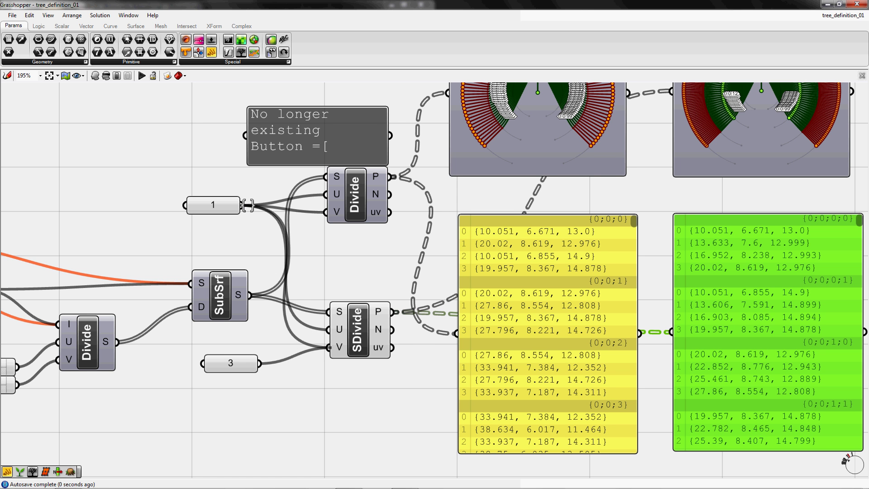
{"action": "right_click_drag", "start_coordinate": [706, 241], "coordinate": [607, 234]}
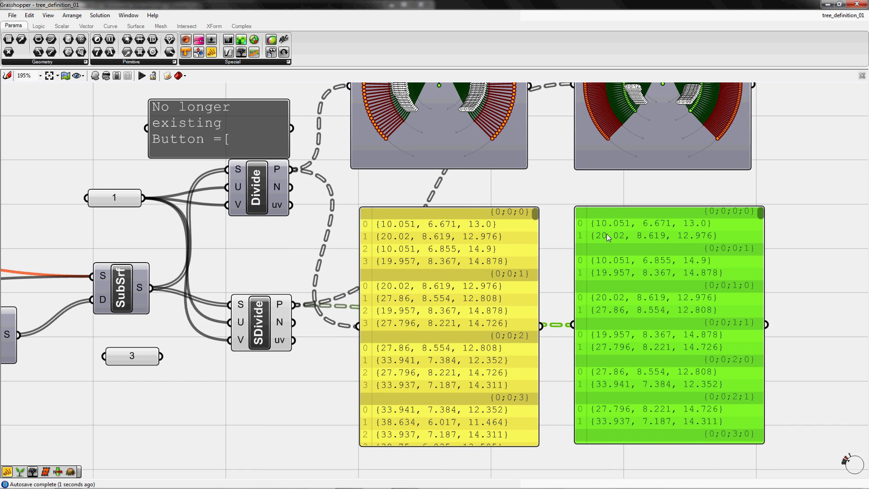
{"action": "left_click", "coordinate": [839, 281]}
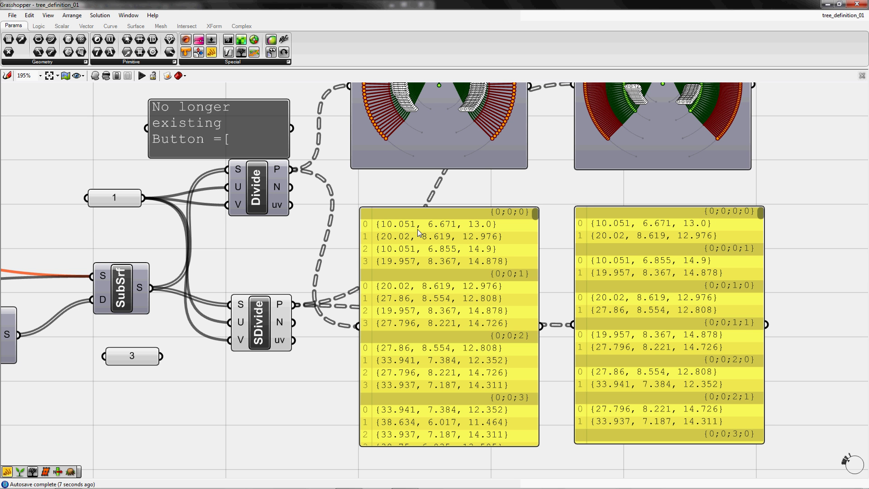
{"action": "left_click", "coordinate": [137, 359]}
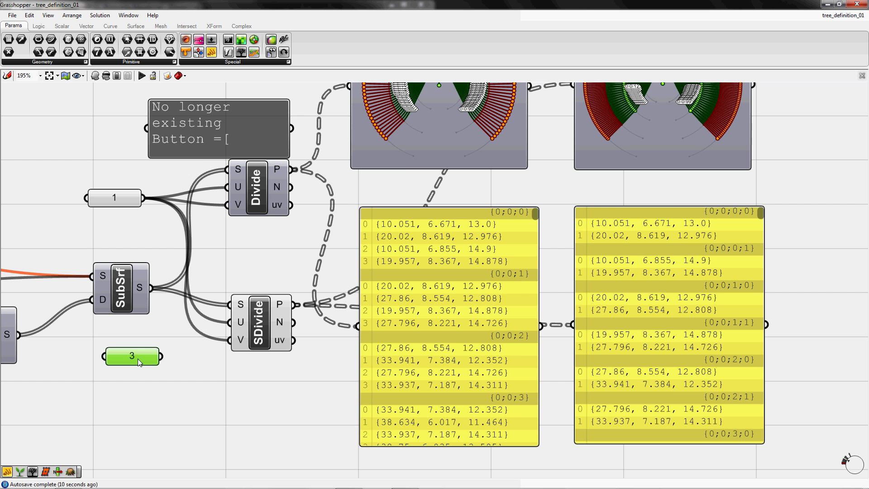
Step: Delete the unused number 3
{"action": "key", "text": "Delete"}
{"action": "right_click_drag", "start_coordinate": [515, 273], "coordinate": [451, 291]}
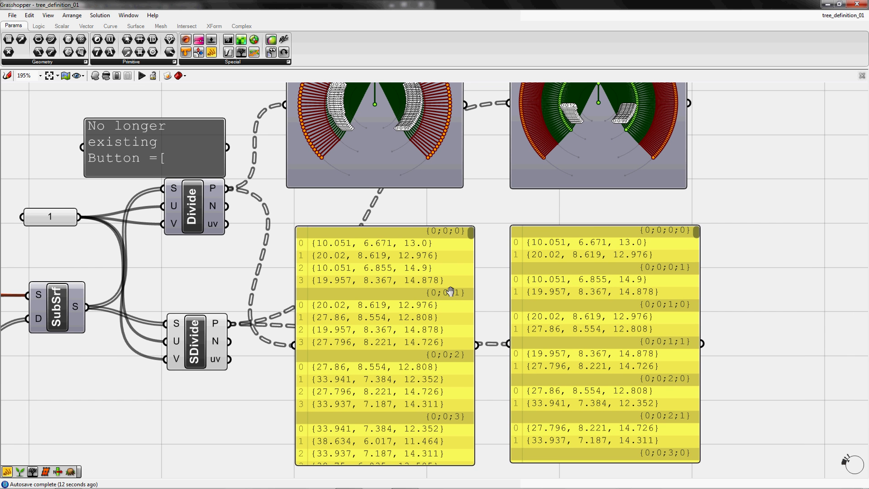
{"action": "scroll", "coordinate": [322, 270], "scroll_direction": "down", "scroll_amount": 2}
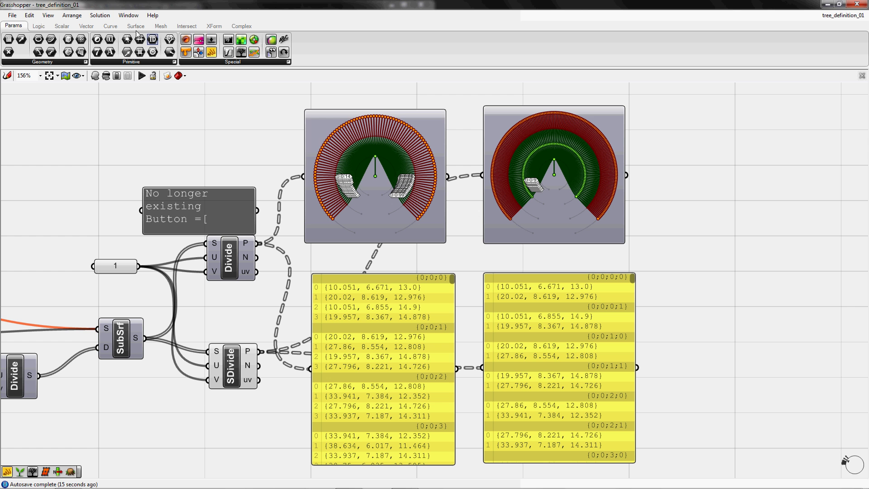
Step: Add a Graft Tree component below SDivide
{"action": "left_click", "coordinate": [38, 26]}
{"action": "left_click", "coordinate": [337, 62]}
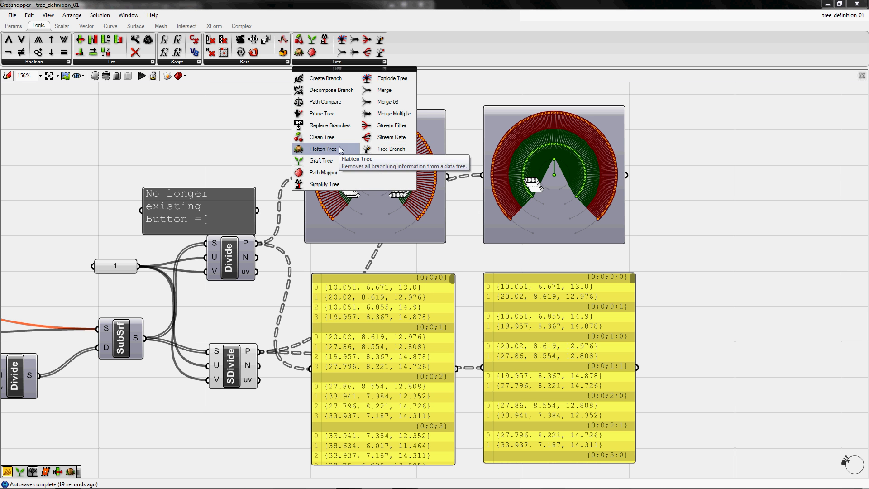
{"action": "left_click_drag", "start_coordinate": [332, 162], "coordinate": [274, 418]}
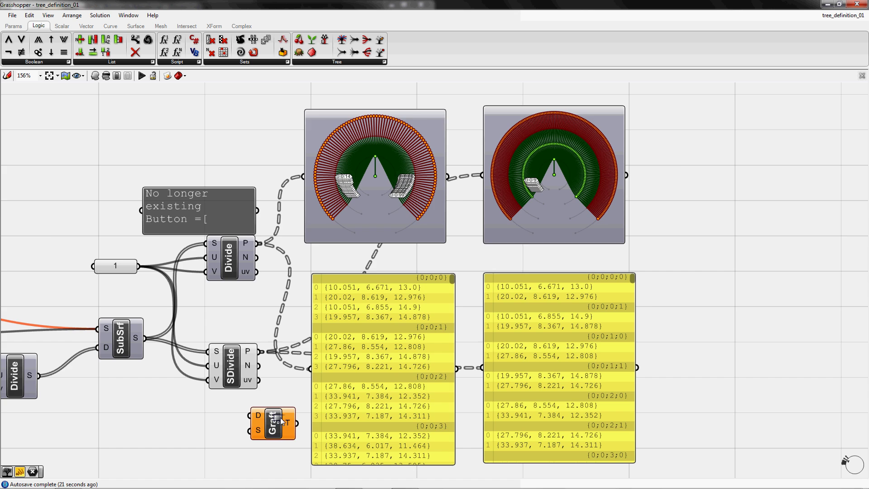
{"action": "right_click_drag", "start_coordinate": [274, 418], "coordinate": [368, 289]}
{"action": "left_click_drag", "start_coordinate": [368, 289], "coordinate": [356, 221]}
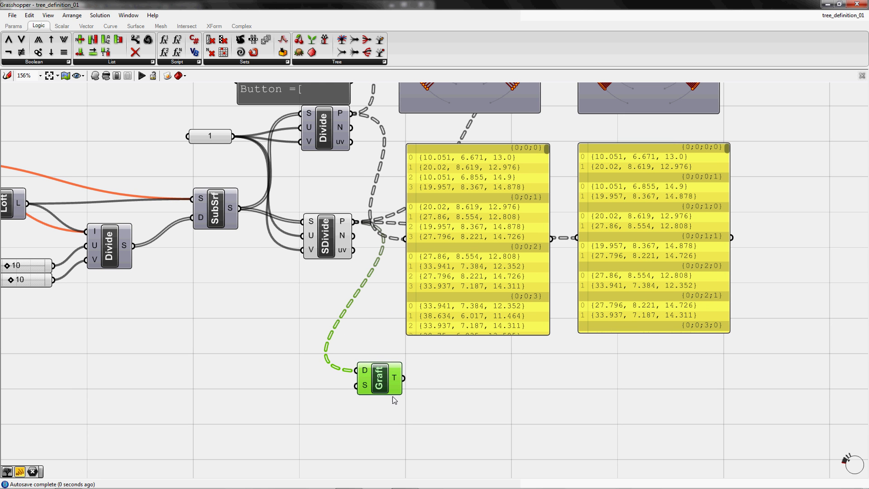
Step: Duplicate the right tree viewer and data panel beside the Graft component
{"action": "left_click", "coordinate": [650, 223]}
{"action": "right_click_drag", "start_coordinate": [649, 223], "coordinate": [639, 284]}
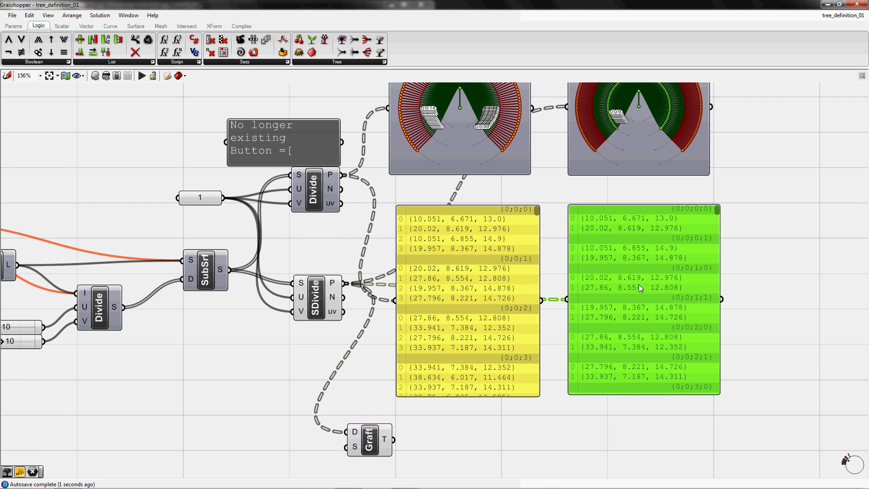
{"action": "left_click", "coordinate": [625, 172], "text": "shift"}
{"action": "left_click_drag", "start_coordinate": [621, 169], "coordinate": [603, 350], "text": "alt"}
{"action": "left_click", "coordinate": [483, 353]}
Step: Wire Graft's output into the copied viewer and panel, showing one point per branch
{"action": "left_click_drag", "start_coordinate": [464, 261], "coordinate": [533, 287]}
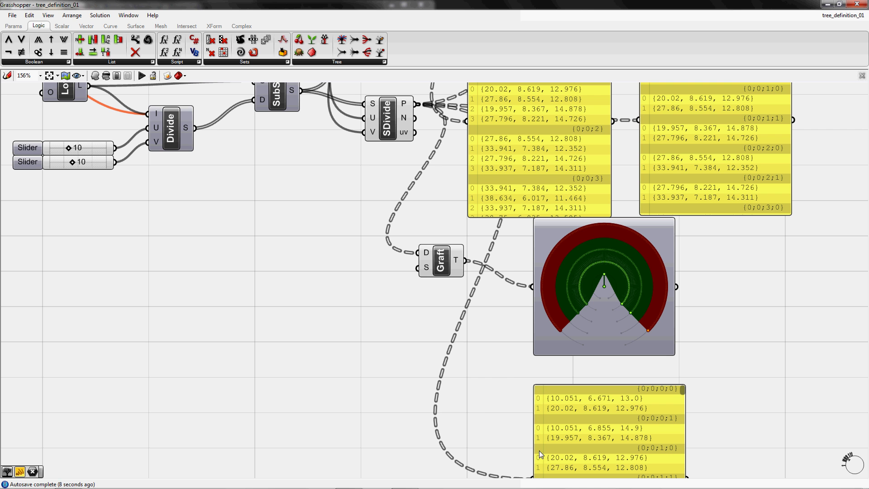
{"action": "left_click_drag", "start_coordinate": [532, 477], "coordinate": [465, 261]}
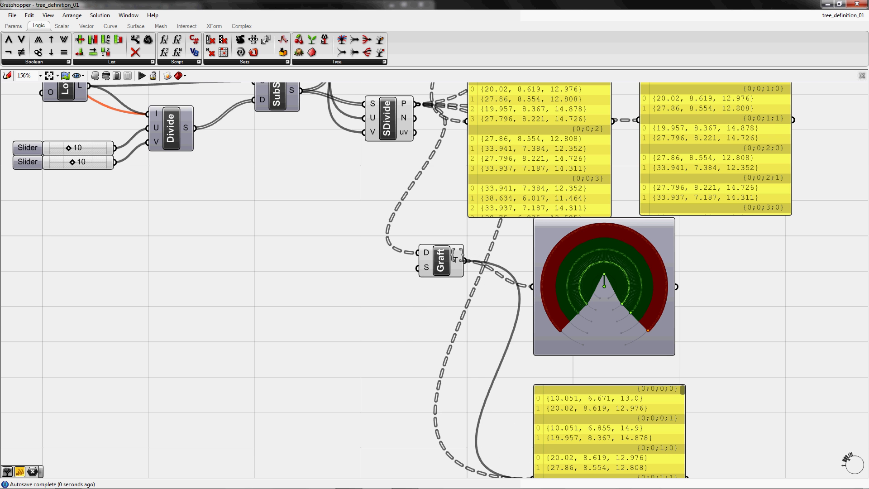
{"action": "right_click_drag", "start_coordinate": [648, 332], "coordinate": [572, 243]}
Step: Switch the grafted tree viewer to text mode, listing 400 paths of one point each from {0;0;0;0;0}
{"action": "double_click", "coordinate": [547, 187]}
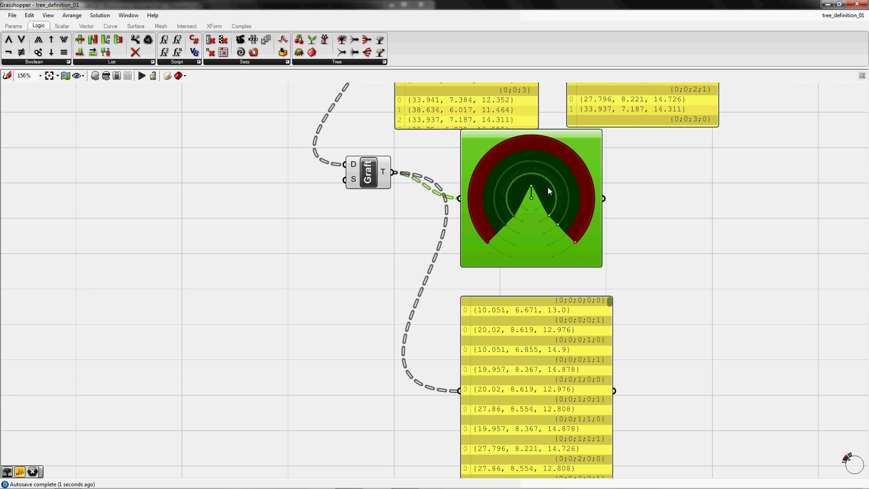
{"action": "right_click_drag", "start_coordinate": [646, 193], "coordinate": [654, 230]}
{"action": "left_click", "coordinate": [653, 229]}
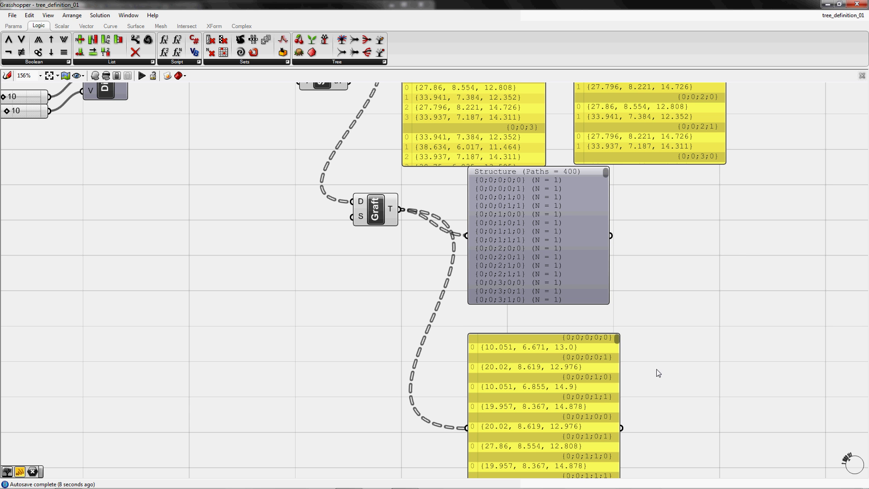
{"action": "right_click_drag", "start_coordinate": [656, 369], "coordinate": [600, 299]}
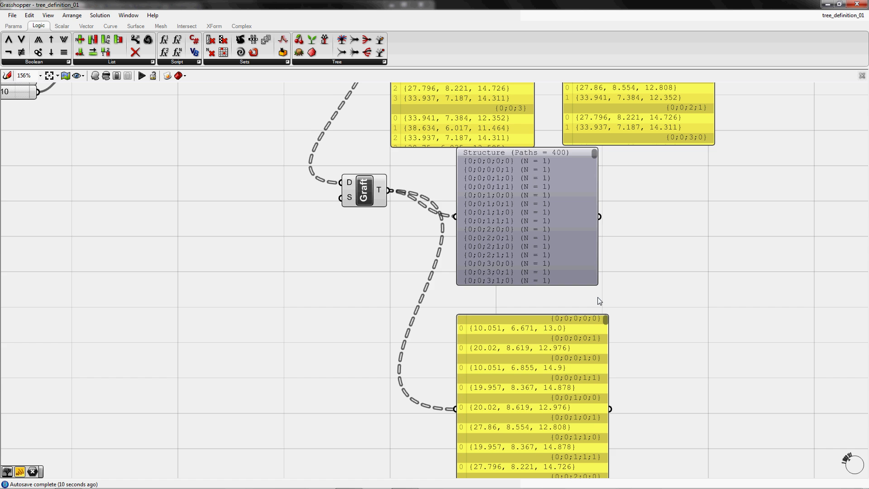
{"action": "right_click_drag", "start_coordinate": [581, 224], "coordinate": [572, 292]}
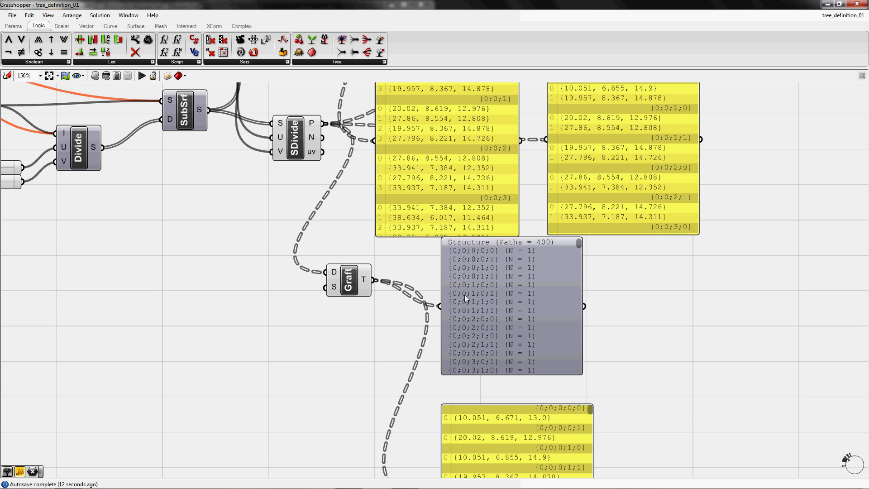
{"action": "left_click_drag", "start_coordinate": [491, 284], "coordinate": [489, 298]}
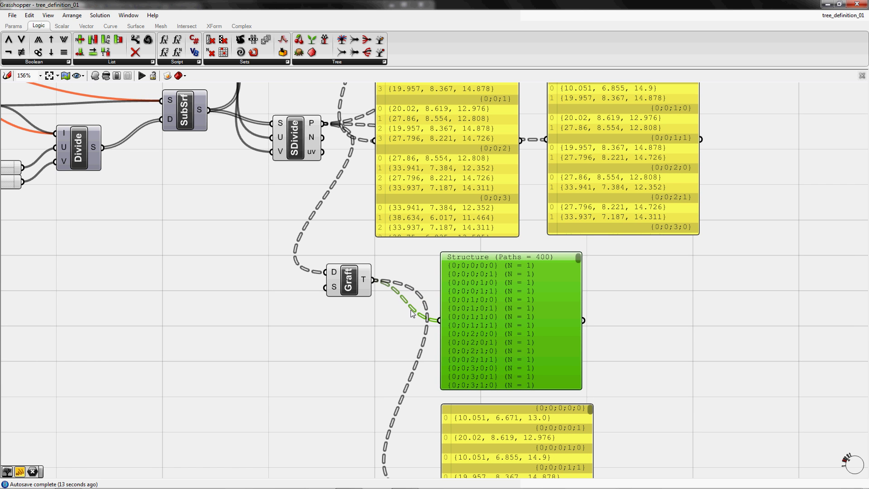
{"action": "right_click_drag", "start_coordinate": [601, 393], "coordinate": [625, 358]}
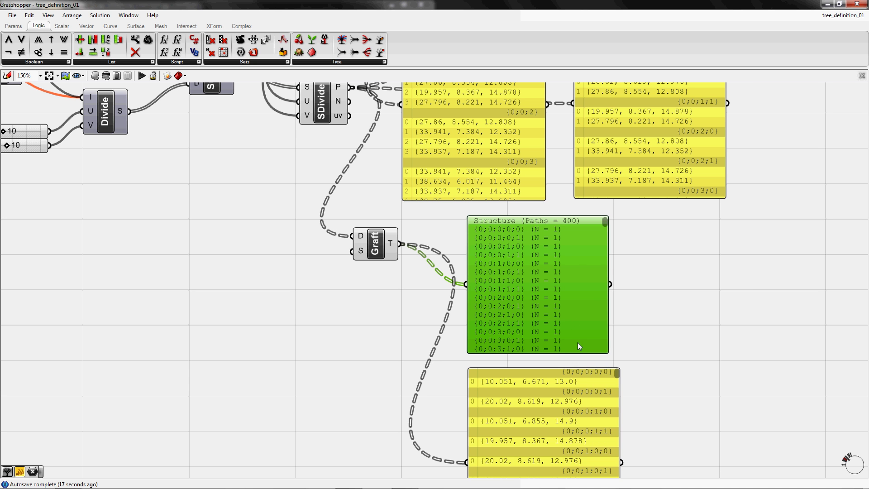
Step: Select the grafted points panel, the structure viewer and the Graft component together
{"action": "left_click", "coordinate": [531, 385]}
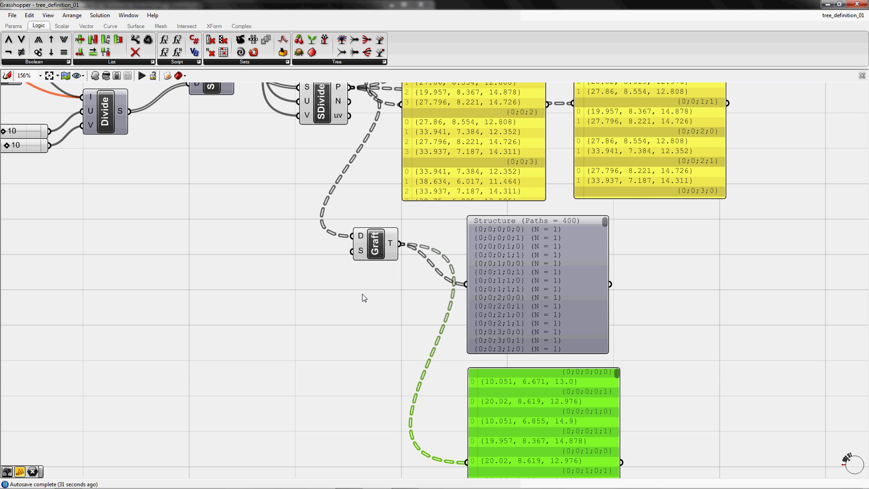
{"action": "left_click", "coordinate": [561, 348]}
{"action": "left_click", "coordinate": [536, 388], "text": "shift"}
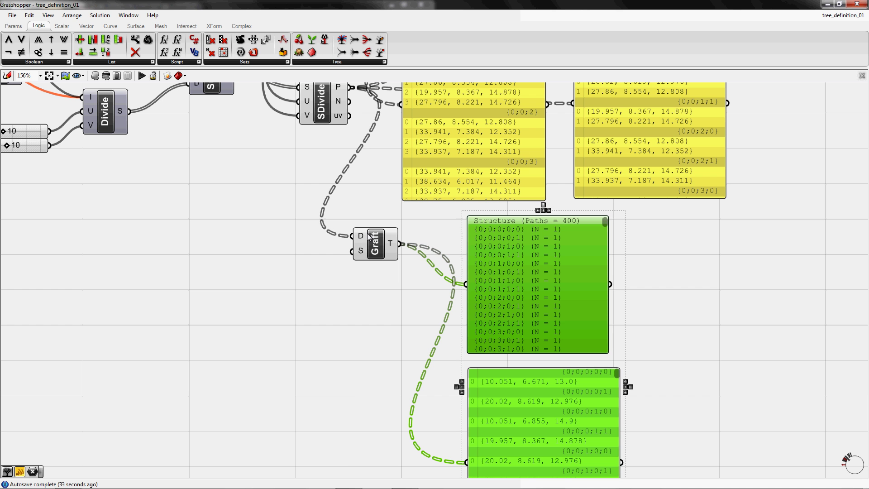
{"action": "left_click", "coordinate": [373, 244], "text": "shift"}
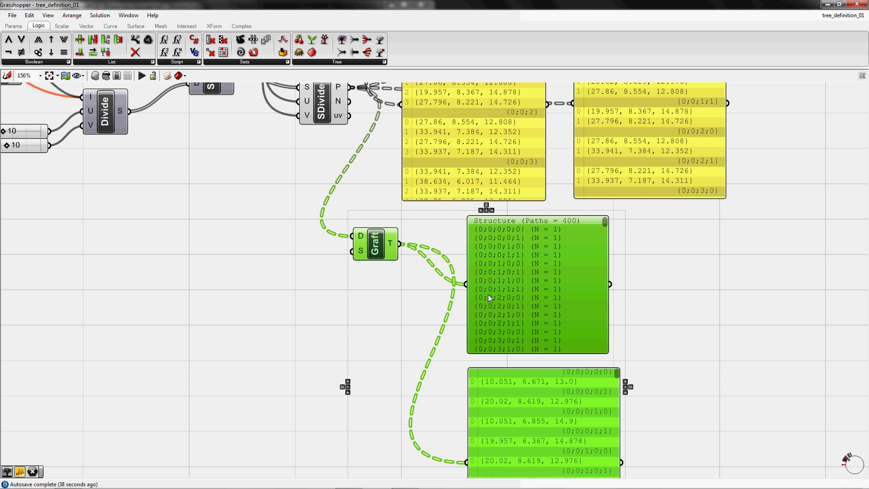
Step: Delete the Graft setup and place a Flatten Tree component below SDivide, wired to its P output
{"action": "key", "text": "Delete"}
{"action": "right_click_drag", "start_coordinate": [382, 118], "coordinate": [368, 268]}
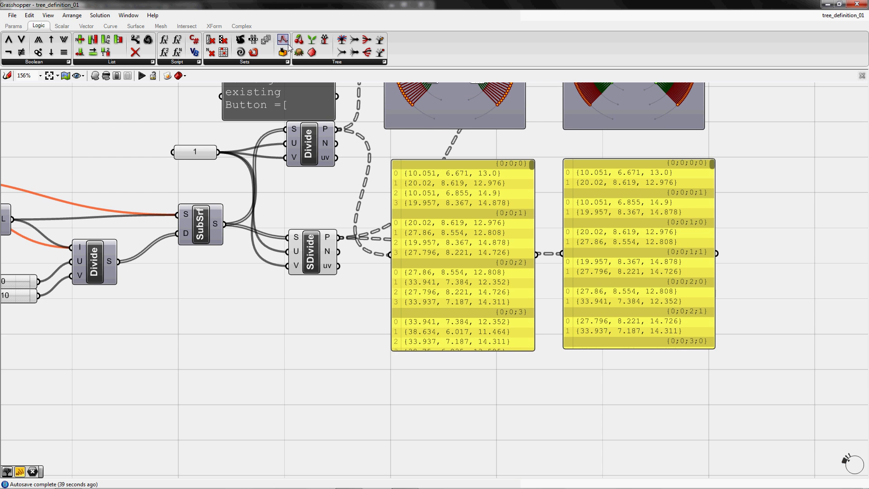
{"action": "left_click", "coordinate": [324, 64]}
{"action": "left_click", "coordinate": [322, 154]}
{"action": "left_click", "coordinate": [394, 397]}
{"action": "right_click_drag", "start_coordinate": [380, 389], "coordinate": [474, 327]}
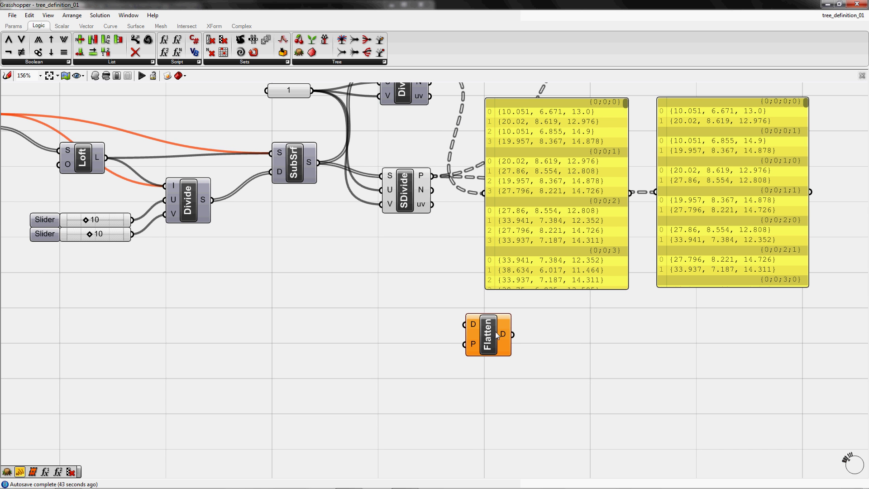
{"action": "left_click_drag", "start_coordinate": [495, 332], "coordinate": [433, 176]}
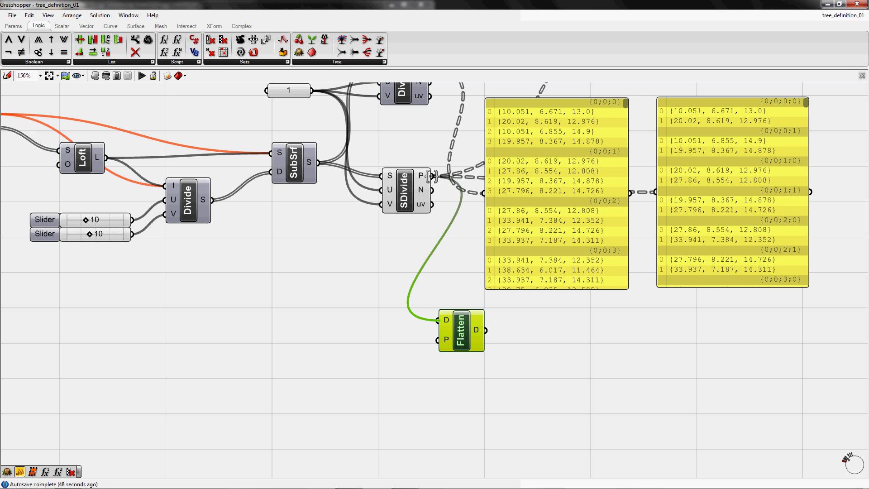
{"action": "left_click", "coordinate": [506, 350]}
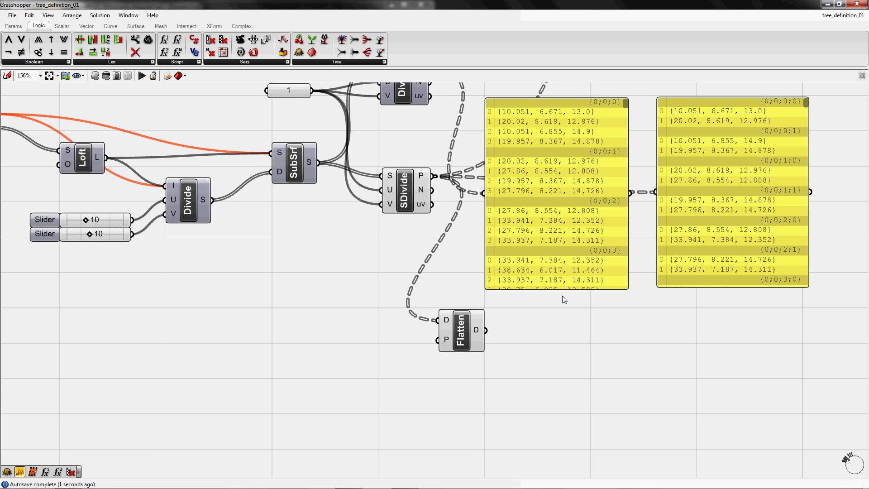
Step: Copy the right-hand viewer and data panel beside Flatten and connect Flatten's output to both
{"action": "right_click_drag", "start_coordinate": [683, 132], "coordinate": [609, 214]}
{"action": "left_click", "coordinate": [609, 214]}
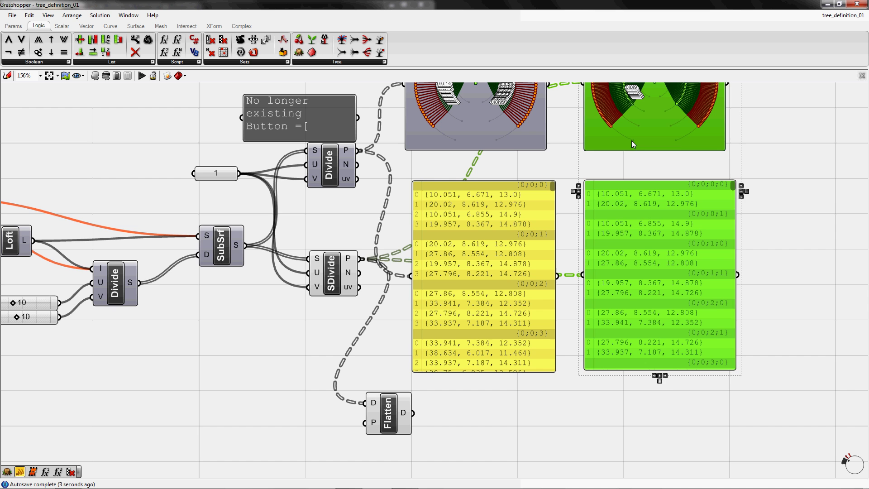
{"action": "left_click_drag", "start_coordinate": [632, 140], "coordinate": [525, 456], "text": "alt"}
{"action": "right_click_drag", "start_coordinate": [526, 455], "coordinate": [611, 275]}
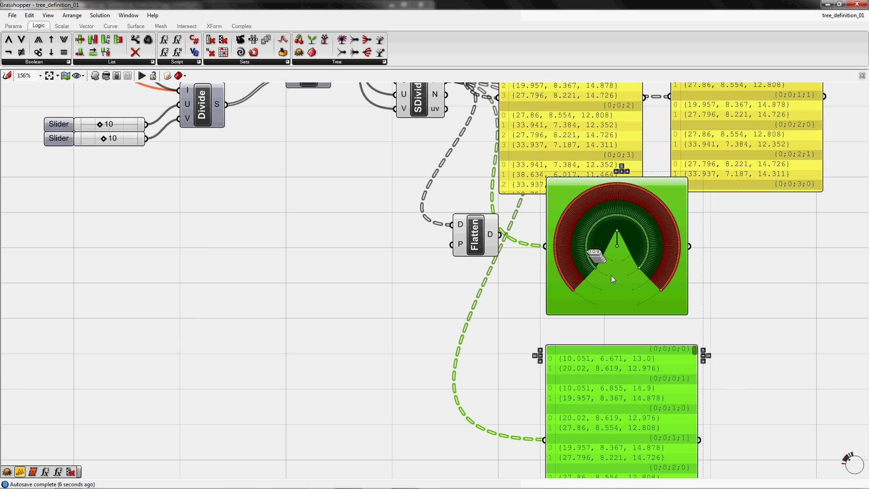
{"action": "left_click_drag", "start_coordinate": [611, 276], "coordinate": [600, 315]}
{"action": "left_click", "coordinate": [533, 316]}
{"action": "left_click_drag", "start_coordinate": [500, 235], "coordinate": [534, 285]}
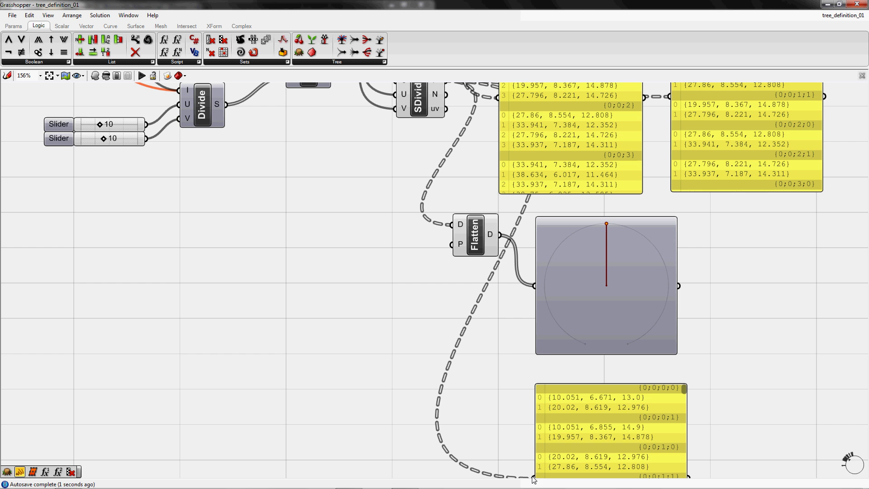
{"action": "left_click_drag", "start_coordinate": [534, 477], "coordinate": [500, 235]}
{"action": "right_click_drag", "start_coordinate": [629, 274], "coordinate": [618, 216]}
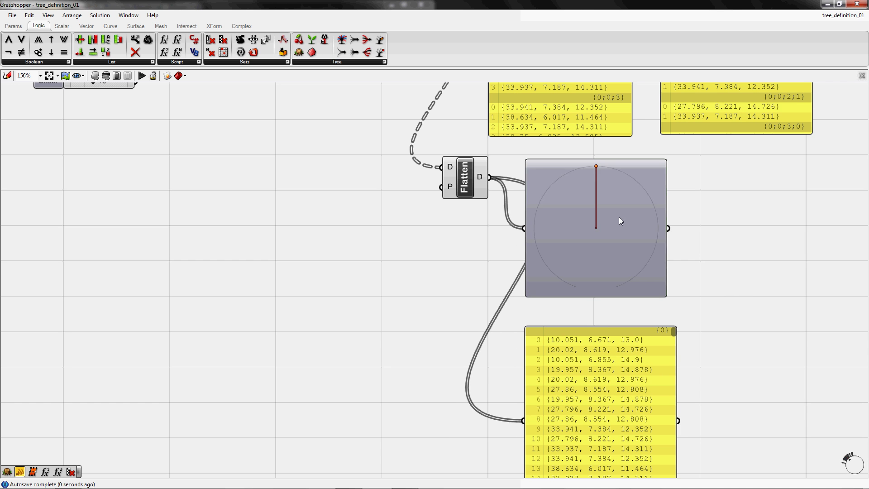
Step: Switch the Flatten viewer to text mode, showing one path {0} holding 400 points
{"action": "double_click", "coordinate": [619, 218]}
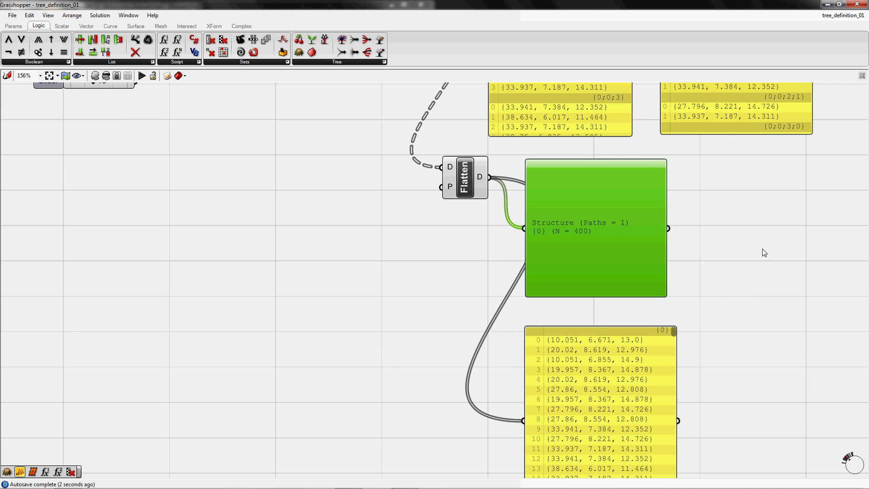
{"action": "right_click_drag", "start_coordinate": [766, 367], "coordinate": [777, 267]}
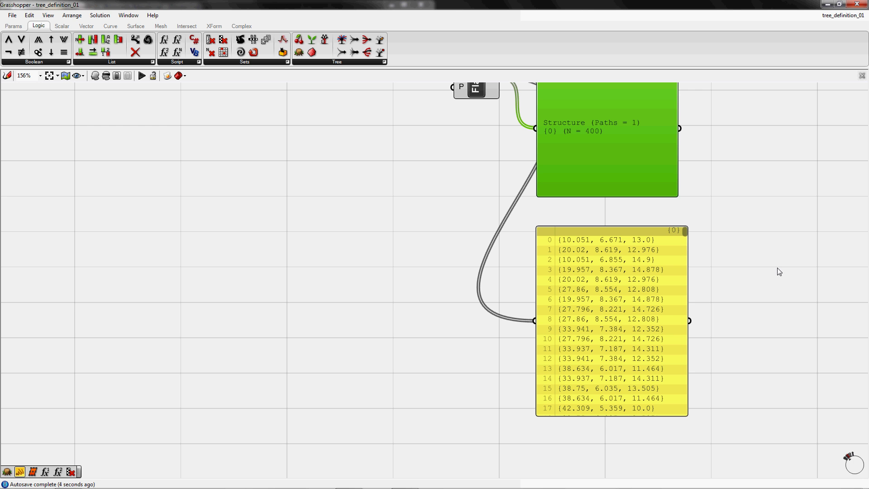
{"action": "left_click_drag", "start_coordinate": [687, 235], "coordinate": [684, 348]}
{"action": "left_click_drag", "start_coordinate": [683, 303], "coordinate": [680, 232]}
{"action": "right_click_drag", "start_coordinate": [734, 237], "coordinate": [693, 342]}
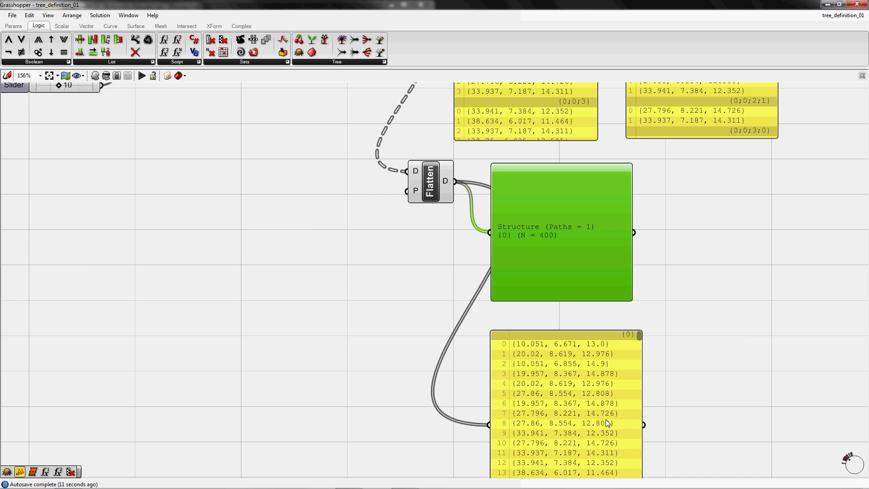
Step: Line up the flattened point list beside the SDivide branched panel to compare them
{"action": "left_click_drag", "start_coordinate": [607, 421], "coordinate": [710, 262]}
{"action": "right_click_drag", "start_coordinate": [709, 262], "coordinate": [695, 430]}
{"action": "left_click_drag", "start_coordinate": [695, 430], "coordinate": [697, 145]}
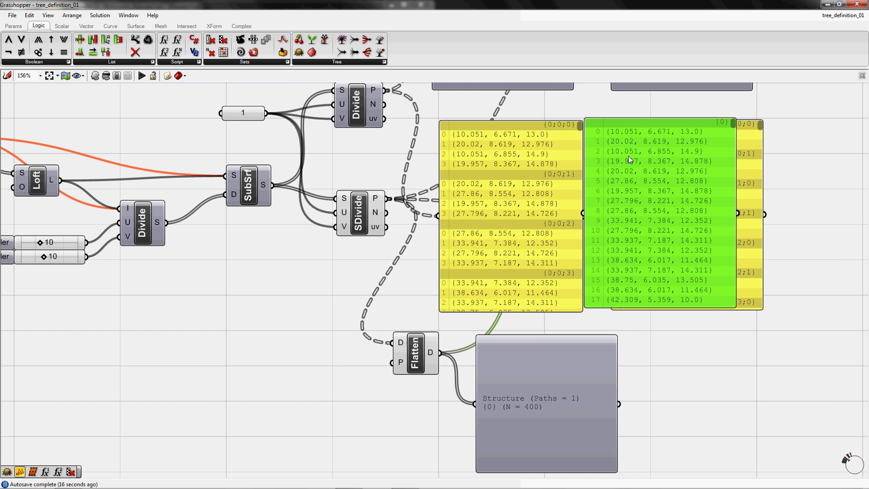
{"action": "scroll", "coordinate": [629, 170], "scroll_direction": "up", "scroll_amount": 3}
{"action": "right_click_drag", "start_coordinate": [653, 181], "coordinate": [638, 203]}
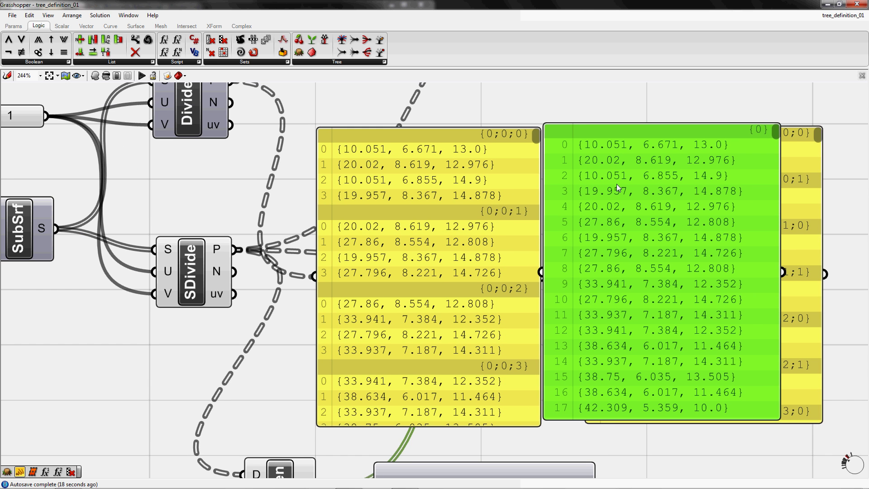
{"action": "right_click_drag", "start_coordinate": [604, 353], "coordinate": [602, 295]}
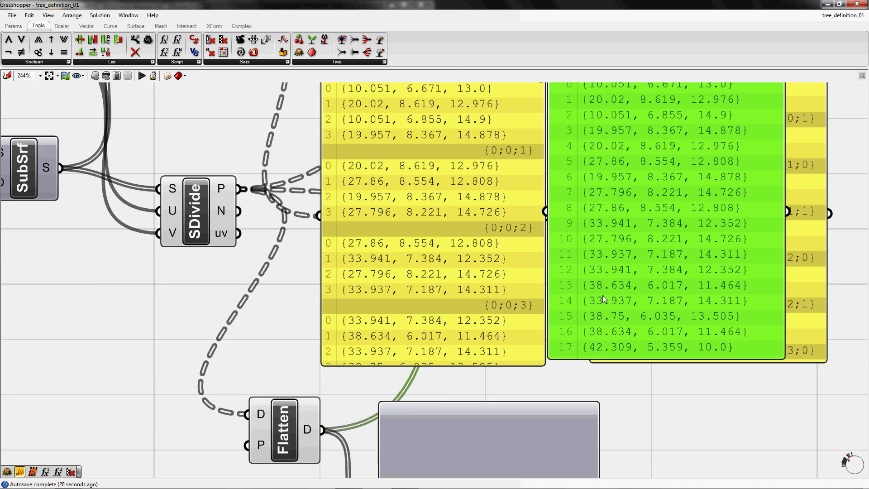
{"action": "scroll", "coordinate": [602, 295], "scroll_direction": "down", "scroll_amount": 2}
{"action": "left_click_drag", "start_coordinate": [745, 116], "coordinate": [745, 341]}
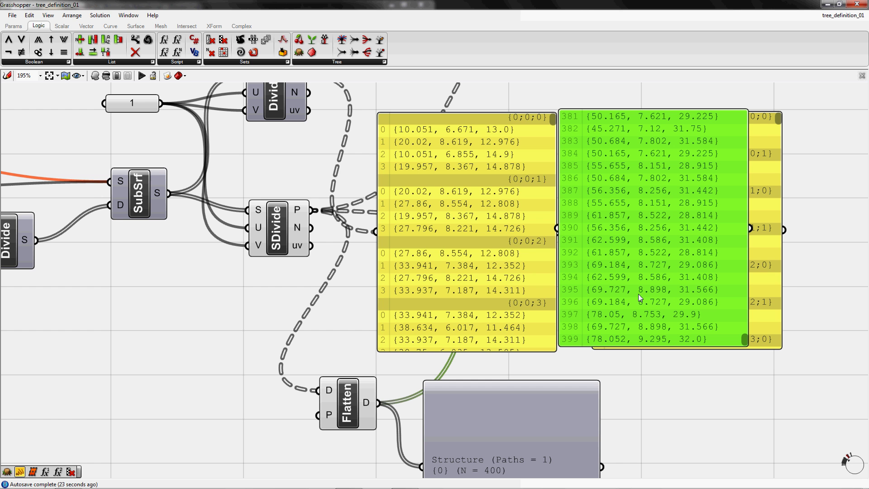
{"action": "left_click_drag", "start_coordinate": [553, 119], "coordinate": [553, 345]}
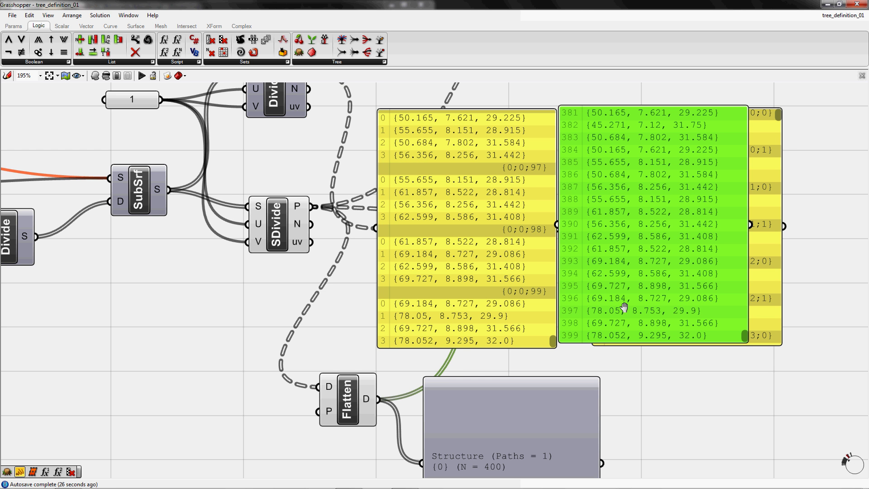
Step: Place the flattened list panel, points 0 through 399, below its structure viewer
{"action": "right_click_drag", "start_coordinate": [621, 341], "coordinate": [655, 155]}
{"action": "left_click_drag", "start_coordinate": [655, 155], "coordinate": [618, 409]}
{"action": "right_click_drag", "start_coordinate": [618, 410], "coordinate": [641, 227]}
{"action": "left_click_drag", "start_coordinate": [641, 227], "coordinate": [565, 382]}
{"action": "scroll", "coordinate": [564, 379], "scroll_direction": "down", "scroll_amount": 1}
{"action": "scroll", "coordinate": [564, 379], "scroll_direction": "down", "scroll_amount": 1}
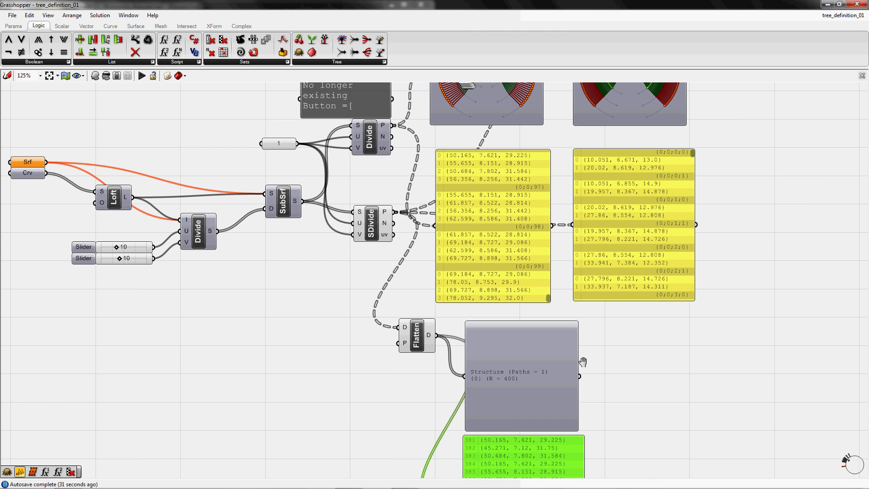
{"action": "right_click_drag", "start_coordinate": [544, 198], "coordinate": [543, 268]}
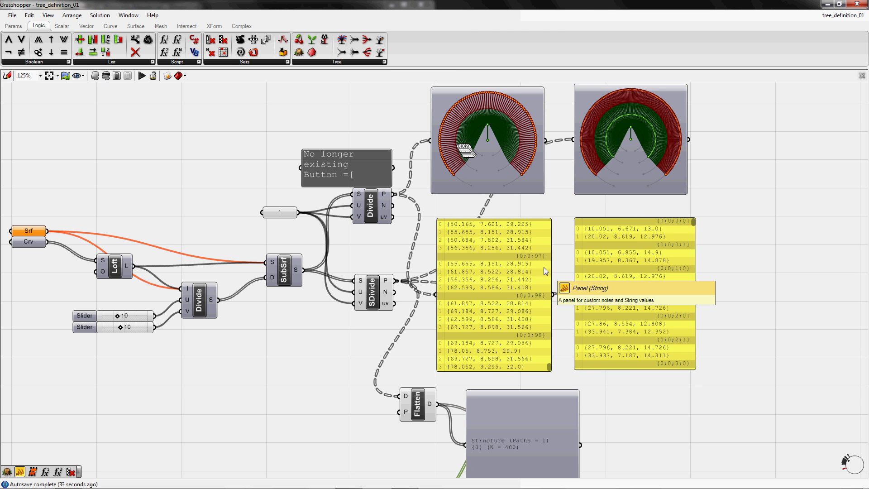